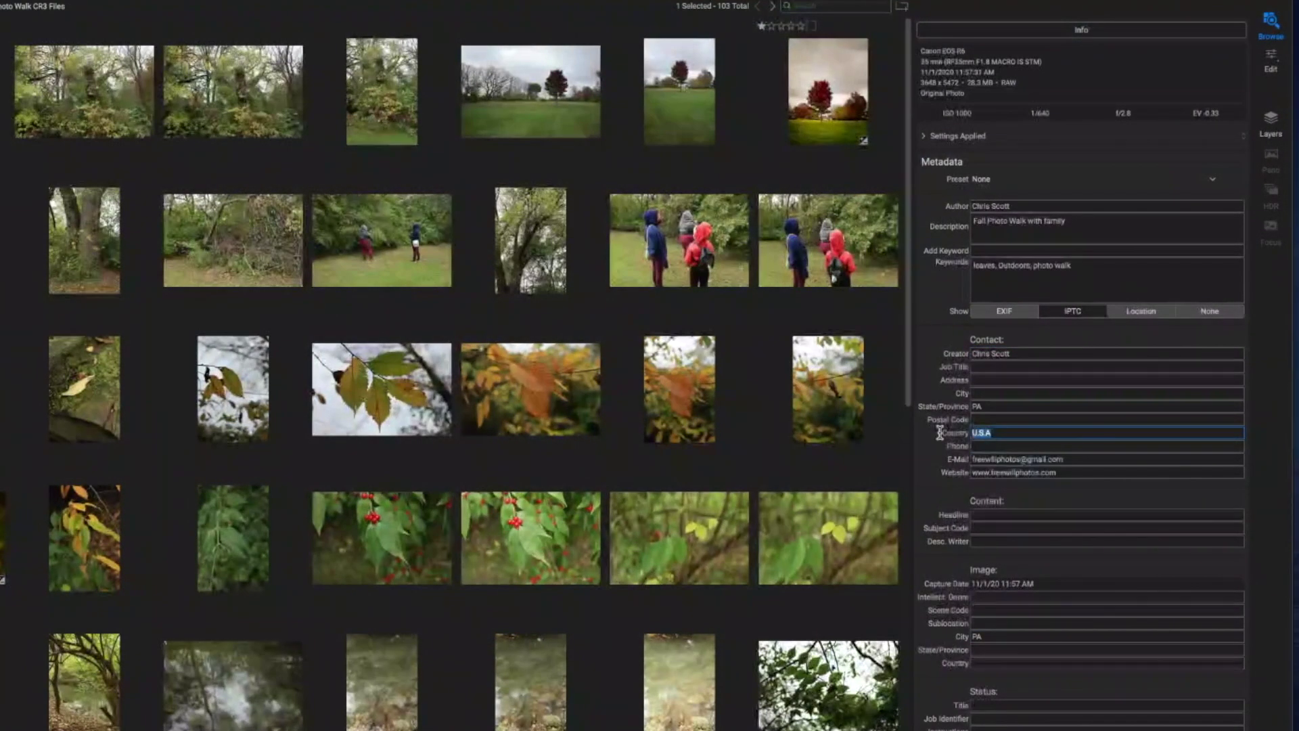
# Paste in the image country and enter 'Middle Township' as the image State/Province.
pyautogui.click(1107, 663)
pyautogui.write('U.S.A')
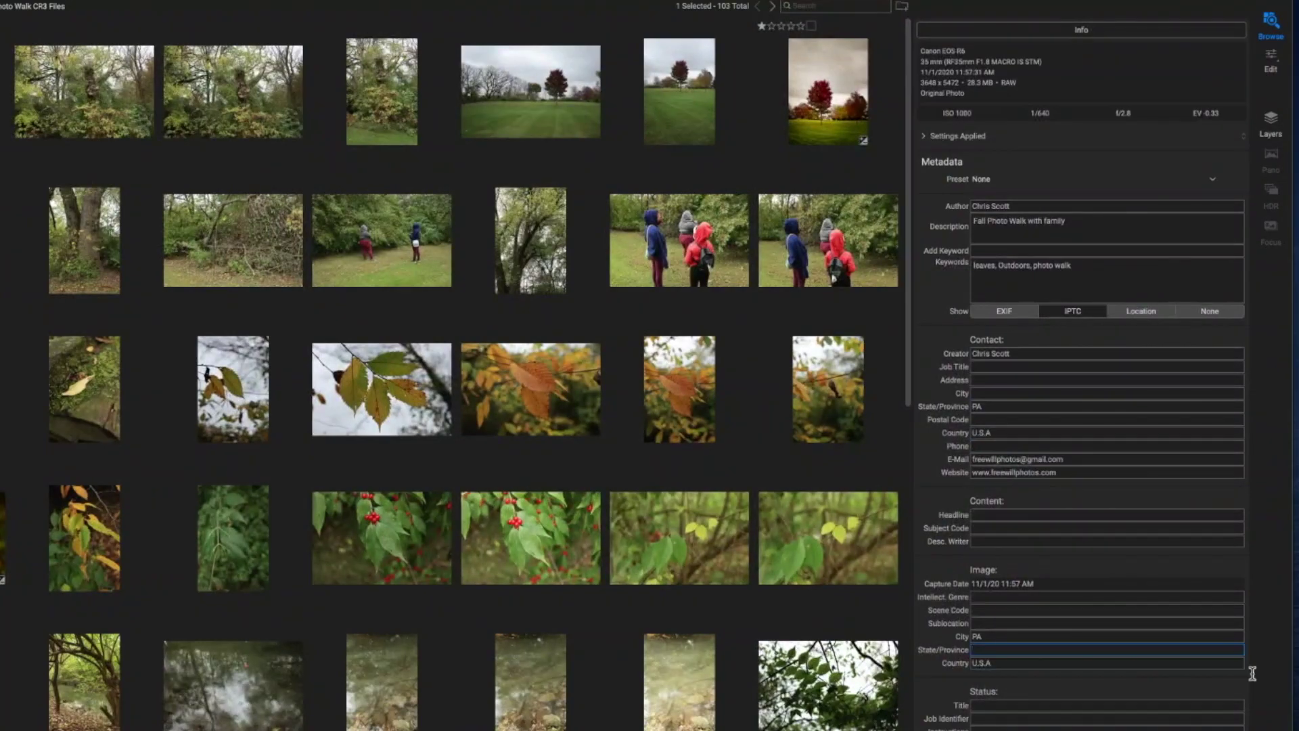
pyautogui.click(1107, 650)
pyautogui.write('Middle Township')
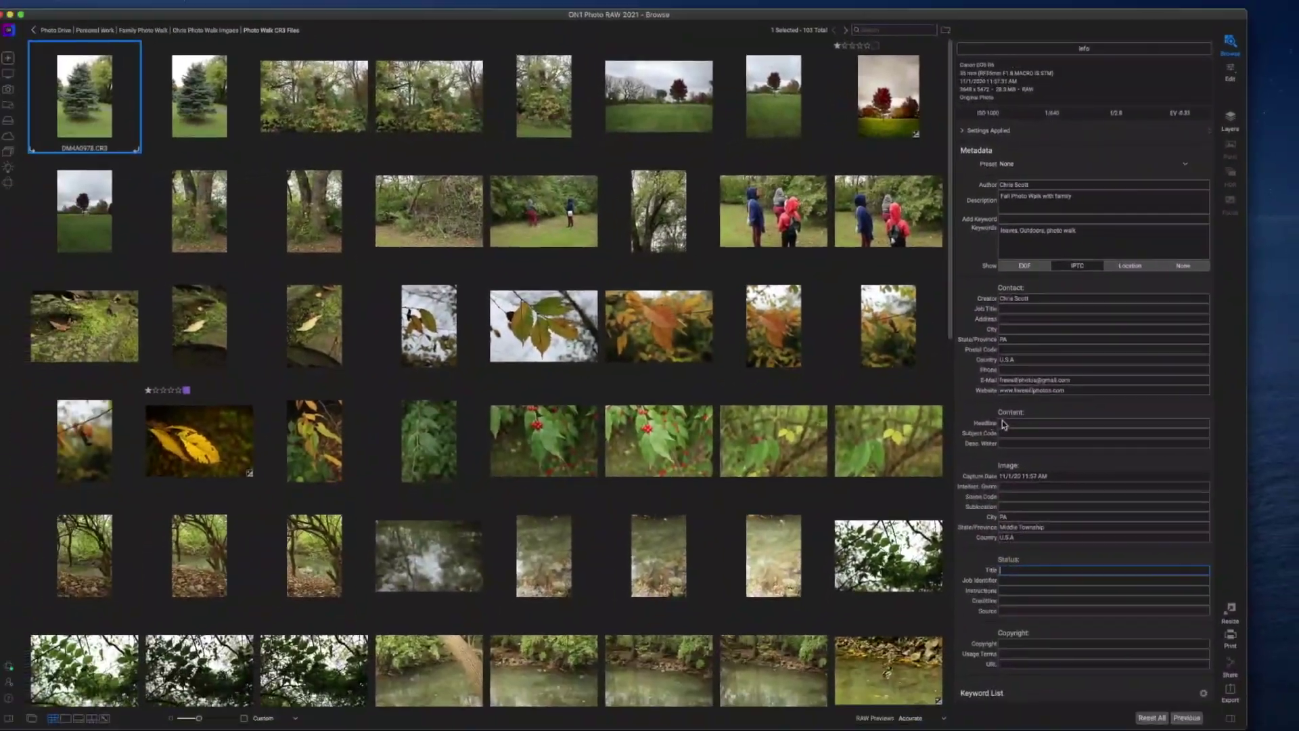
# Add the 2021 copyright notice and usage terms 'All Rights Reserved', then show Location metadata.
pyautogui.click(1073, 615)
pyautogui.write('© 2021 Christopher Scott')
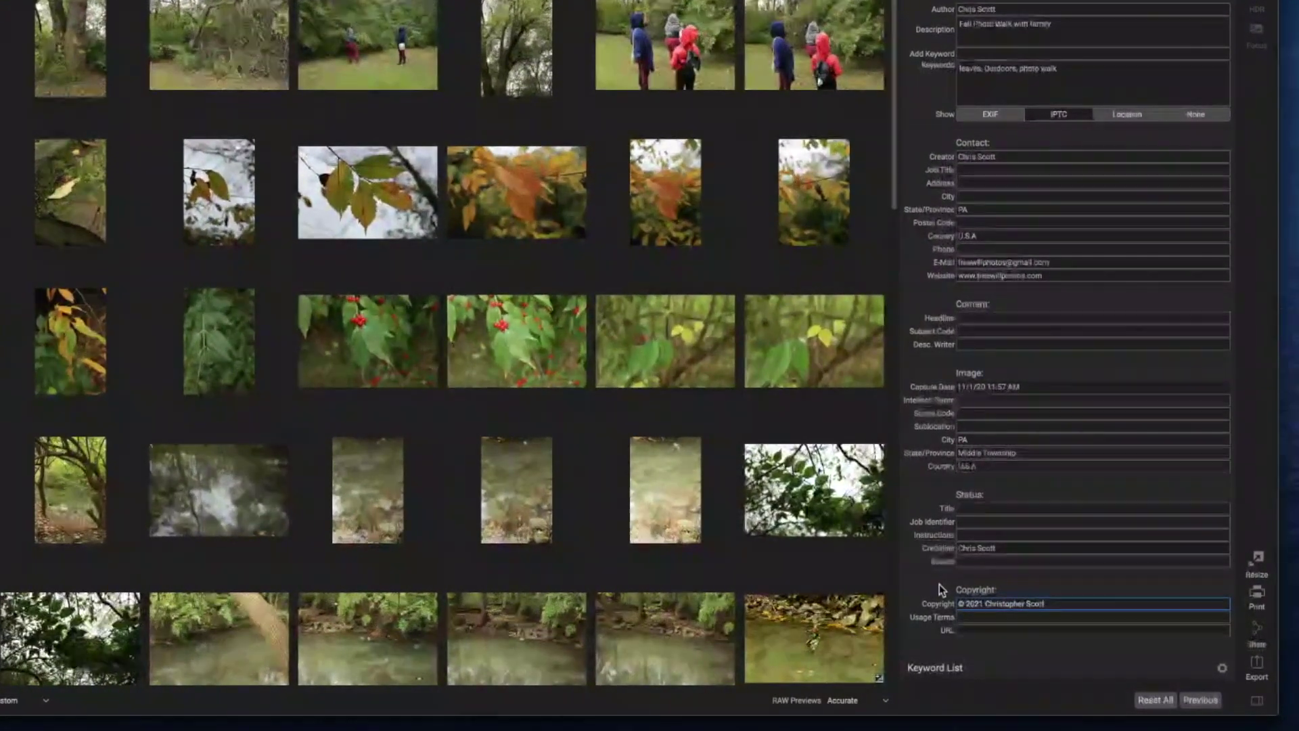
pyautogui.click(982, 619)
pyautogui.write('All Rights Reserved')
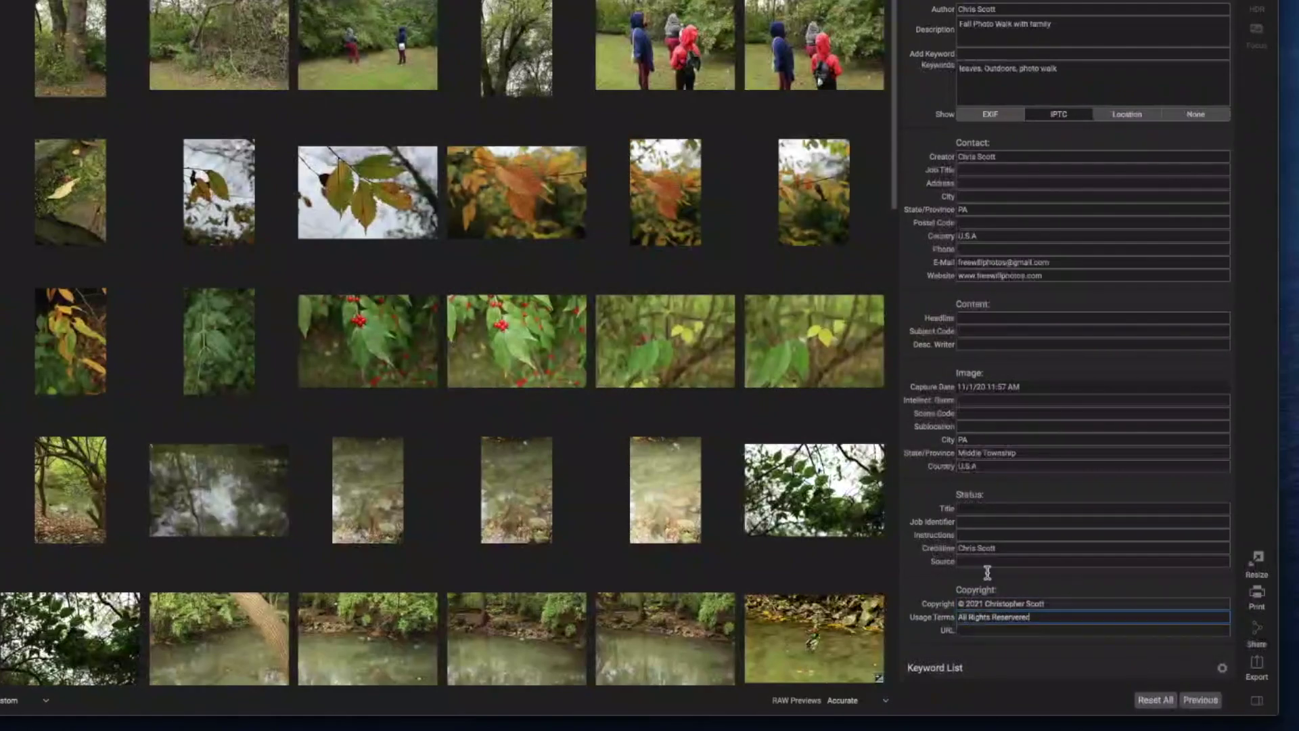
pyautogui.hotkey('shift', 'Tab')
pyautogui.hotkey('shift', 'Tab')
pyautogui.hotkey('shift', 'Tab')
pyautogui.hotkey('shift', 'Tab')
pyautogui.hotkey('shift', 'Tab')
pyautogui.hotkey('shift', 'Tab')
pyautogui.hotkey('shift', 'Tab')
pyautogui.hotkey('shift', 'Tab')
pyautogui.hotkey('shift', 'Tab')
pyautogui.hotkey('shift', 'Tab')
pyautogui.hotkey('shift', 'Tab')
pyautogui.hotkey('shift', 'Tab')
pyautogui.hotkey('shift', 'Tab')
pyautogui.hotkey('shift', 'Tab')
pyautogui.hotkey('shift', 'Tab')
pyautogui.hotkey('shift', 'Tab')
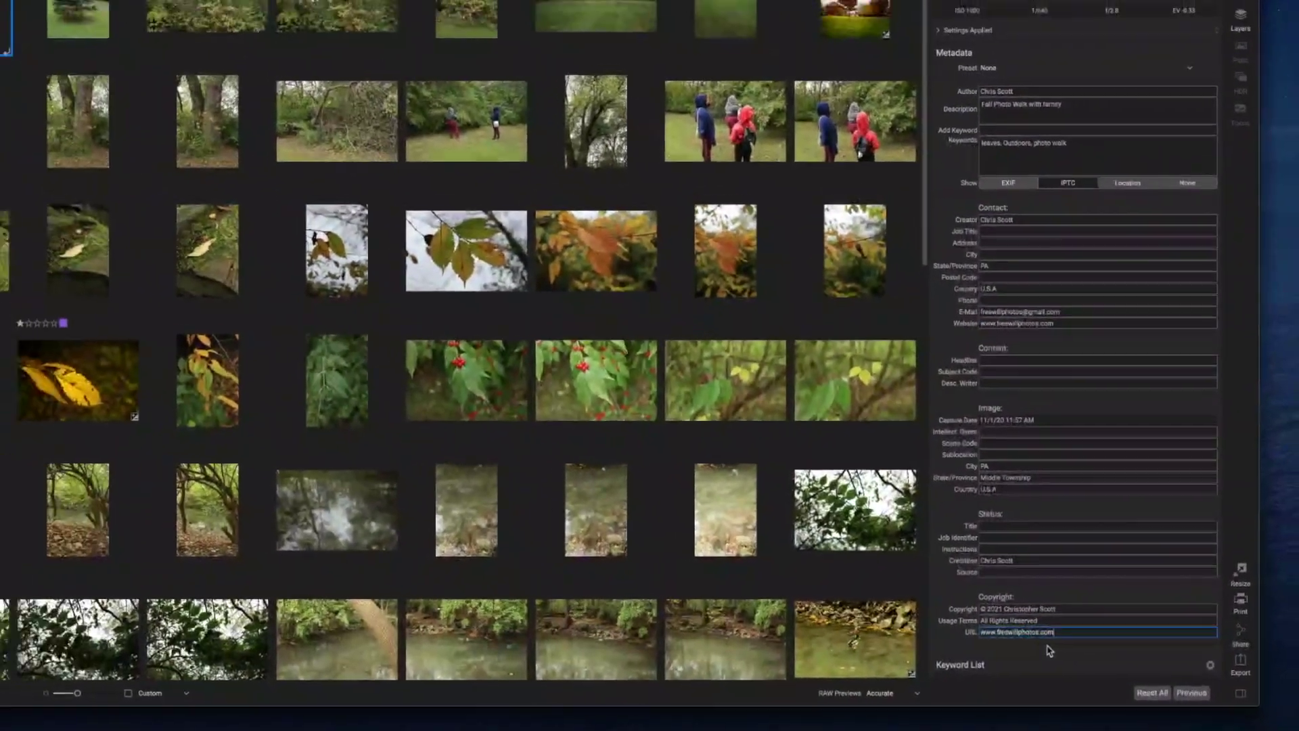
pyautogui.click(1126, 114)
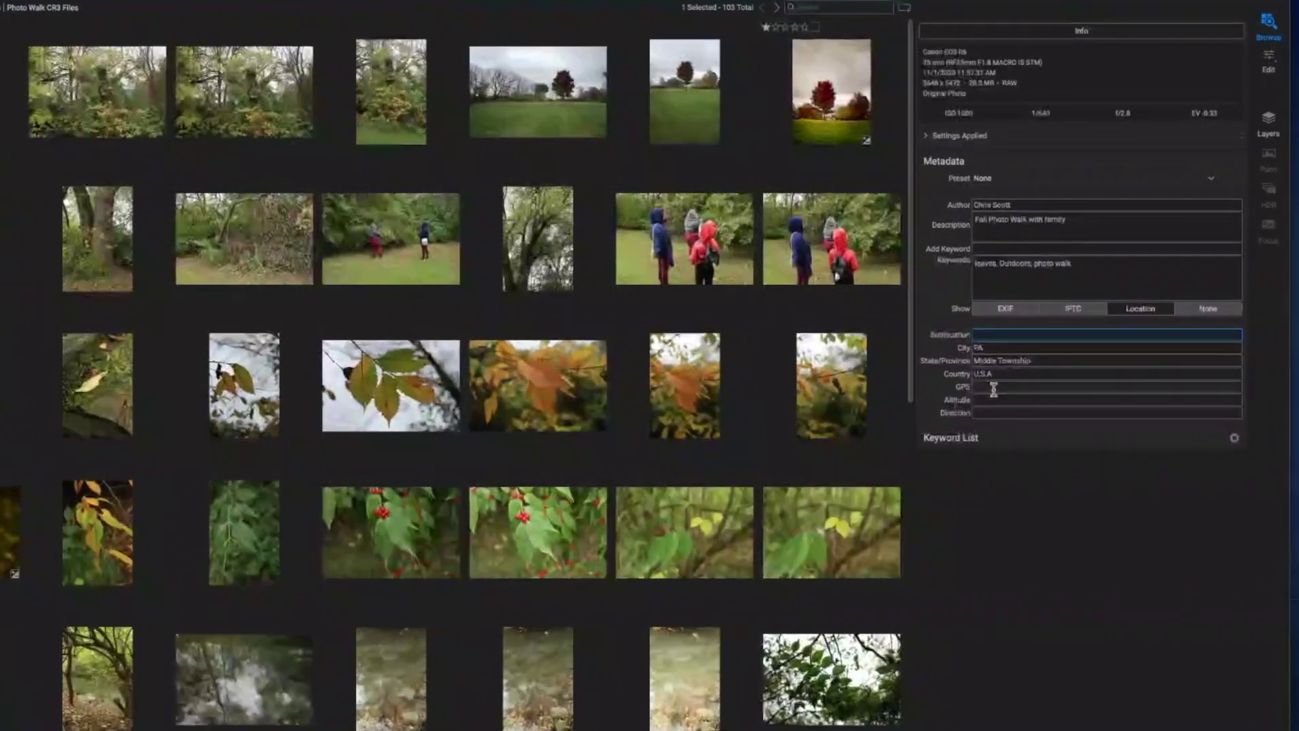
# Save the current metadata as a new preset via the Preset dropdown.
pyautogui.click(1211, 180)
pyautogui.click(1027, 235)
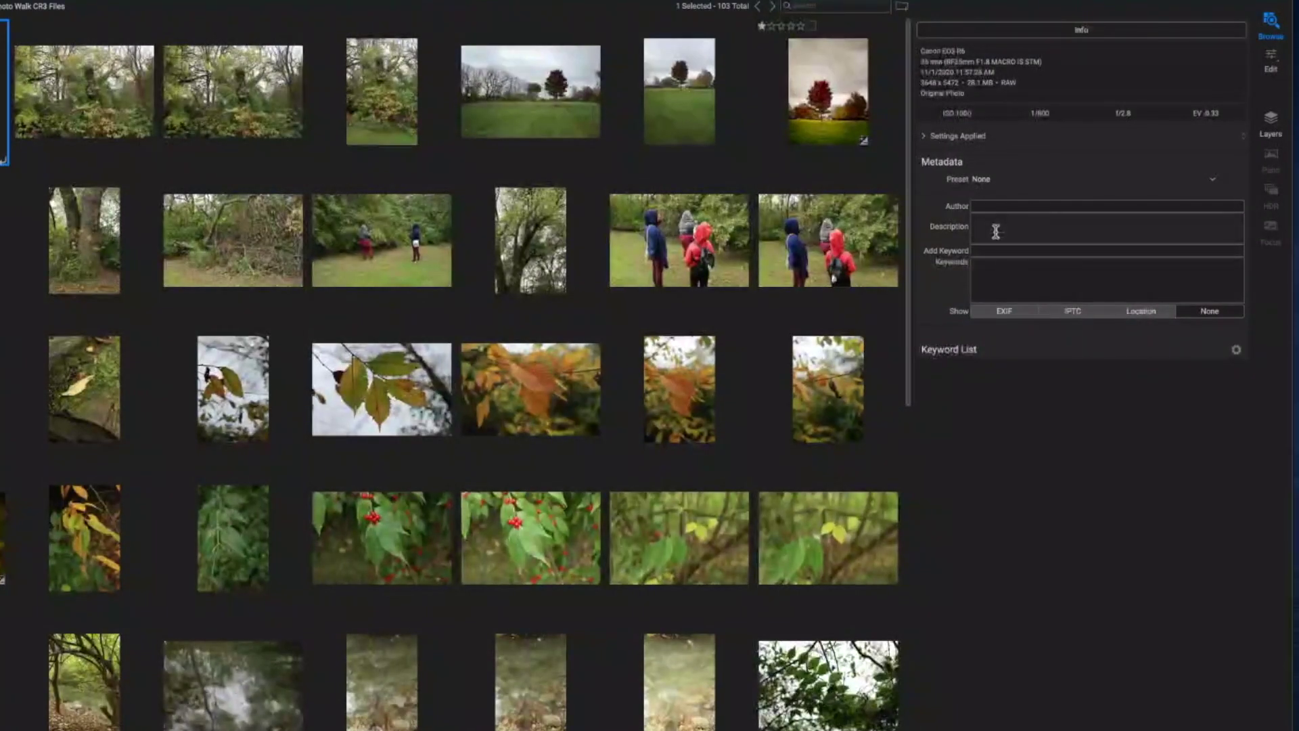
# Enter the author's first name and the description 'Photo walk'.
pyautogui.click(995, 206)
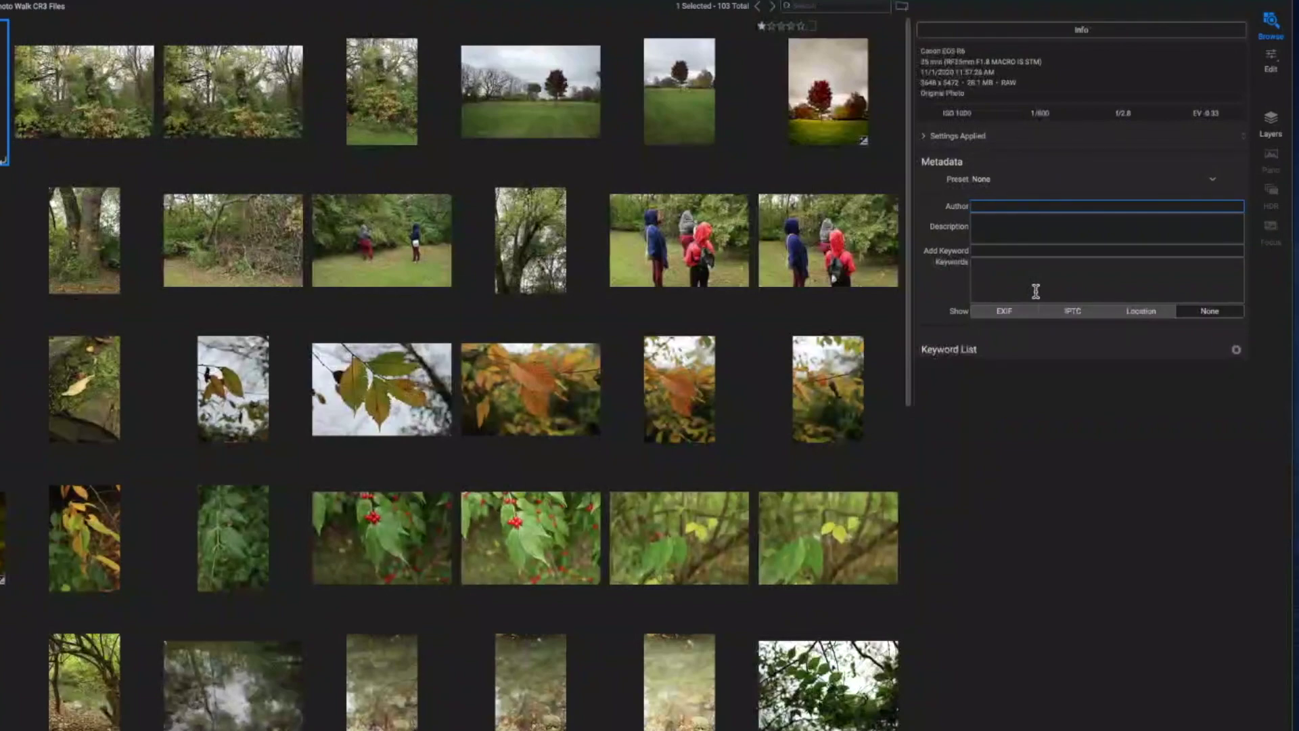
pyautogui.write('Chris')
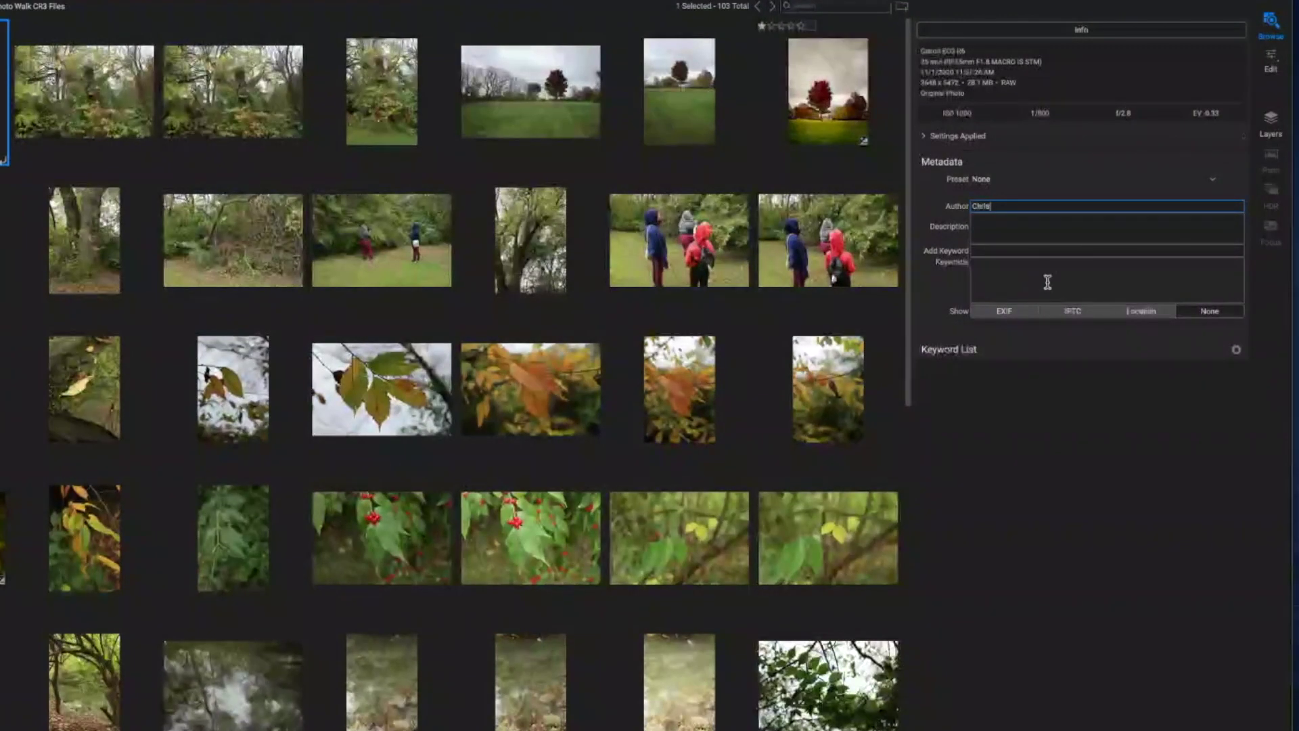
pyautogui.press('Tab')
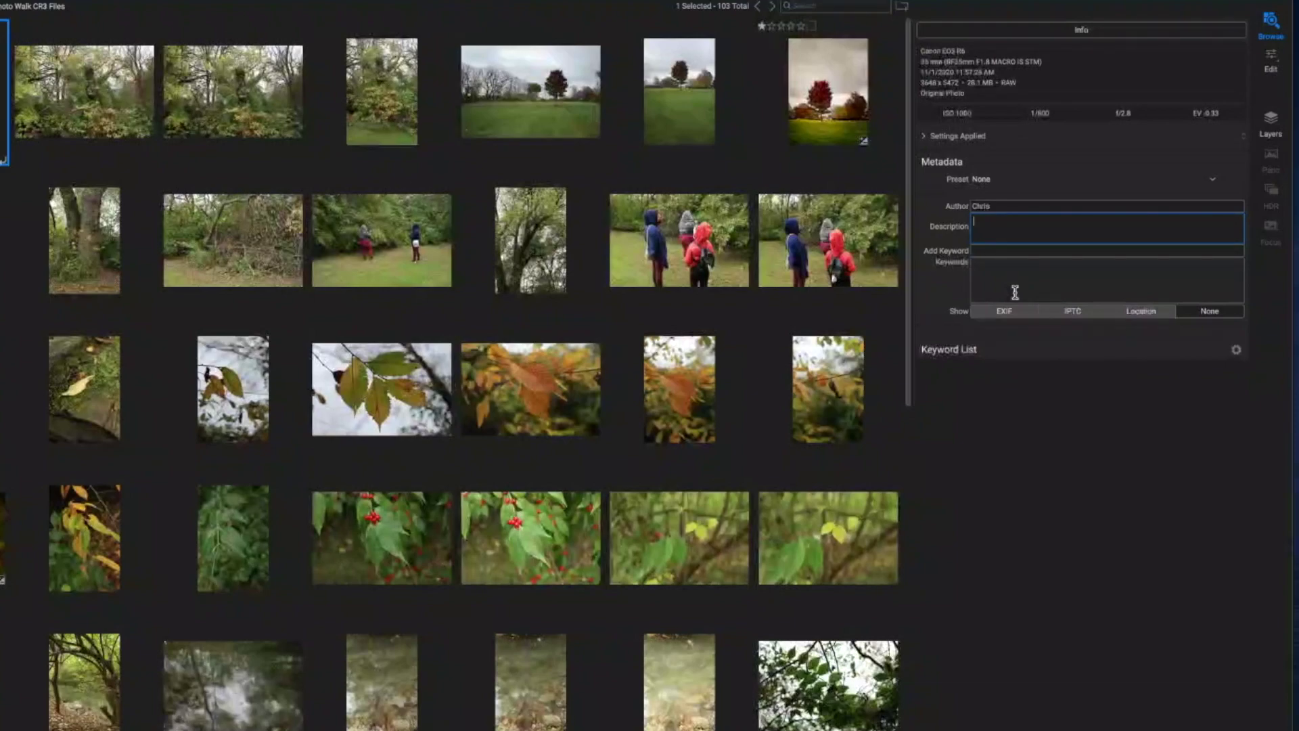
pyautogui.write('Photo wa')
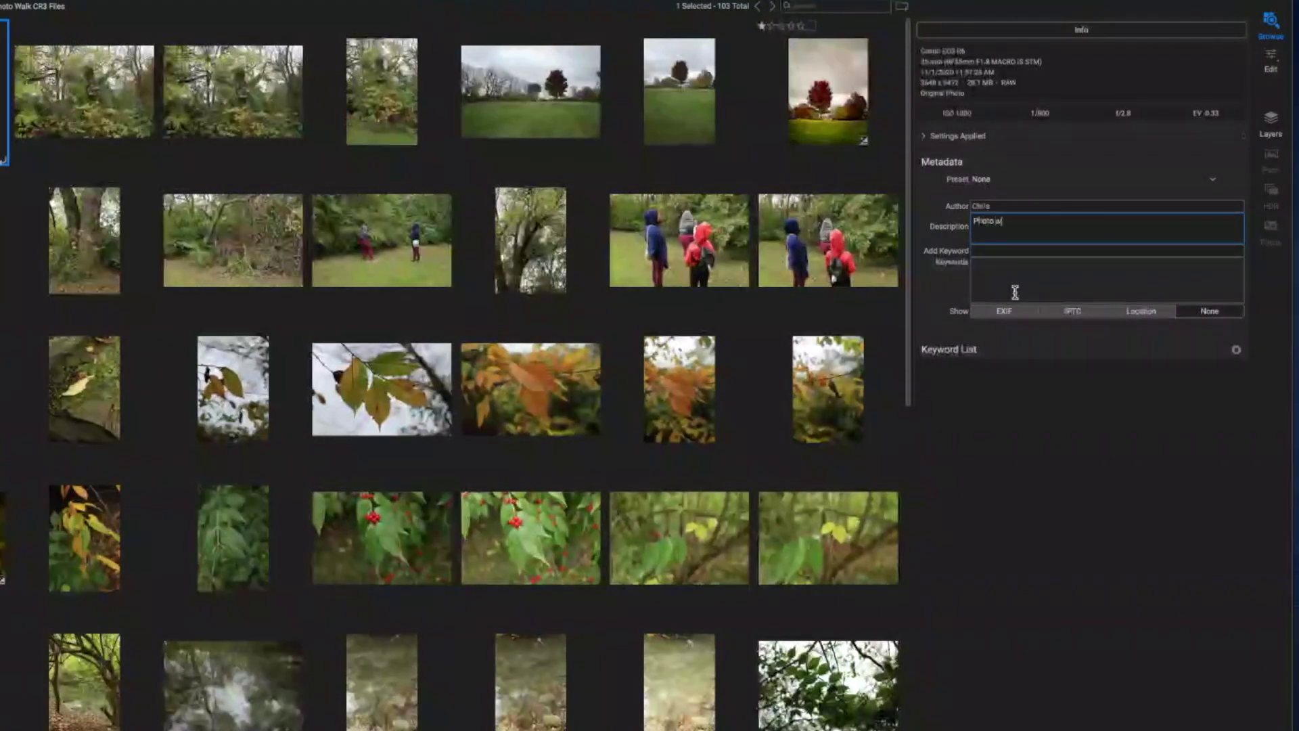
pyautogui.write('lk')
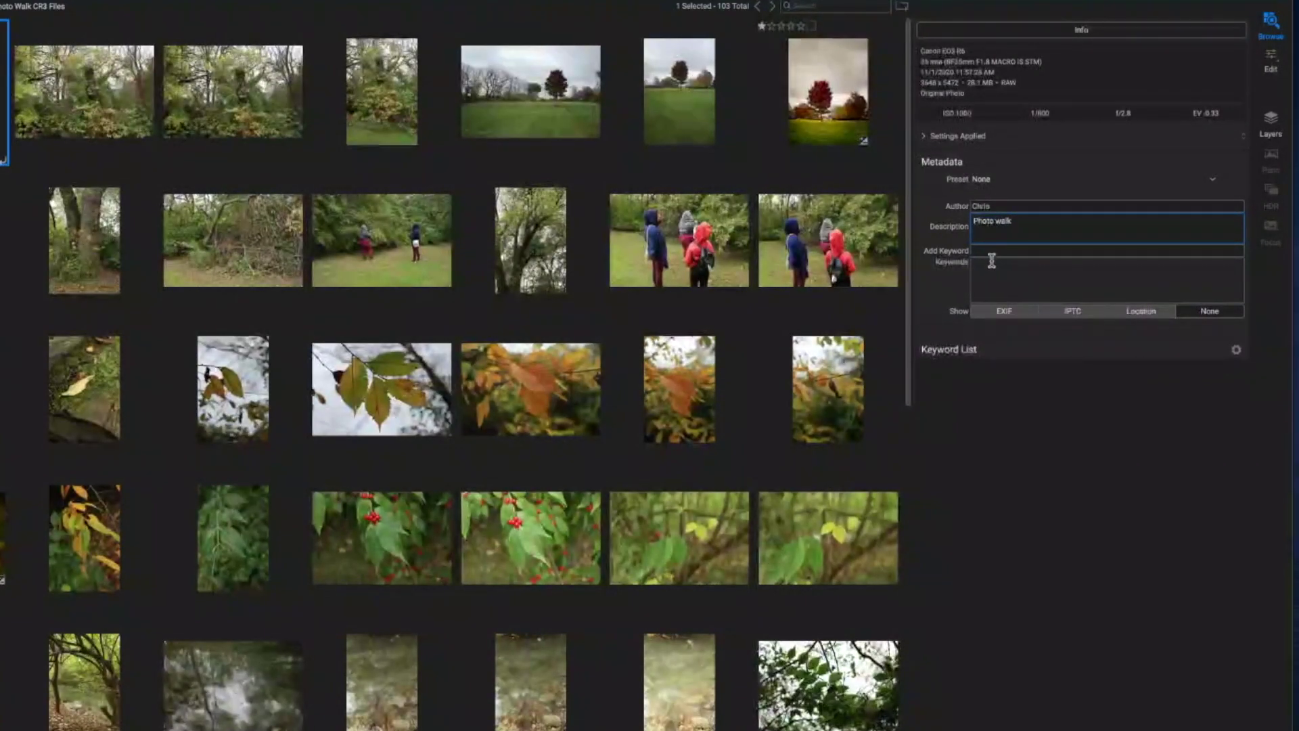
pyautogui.click(989, 251)
# Add the keywords 'photo walk' and 'Outdoors' from the autocomplete suggestions.
pyautogui.write('Photo')
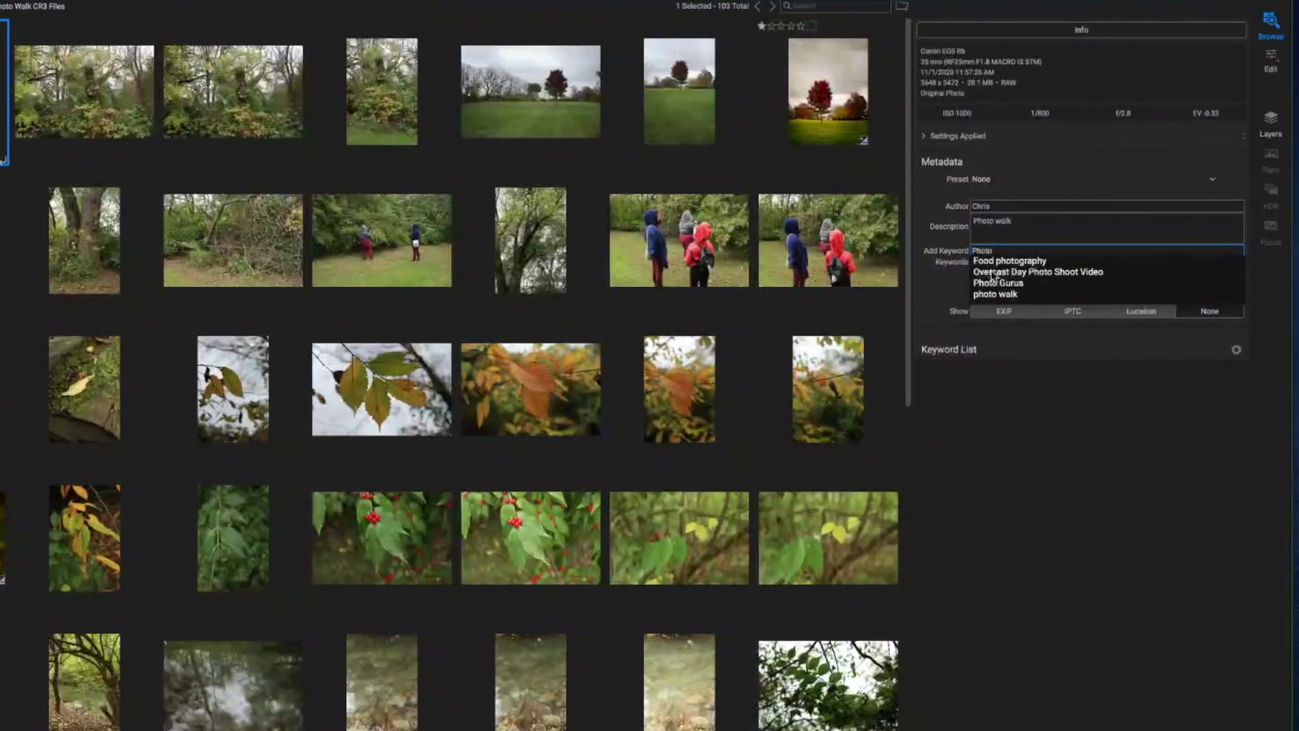
pyautogui.write(' walk')
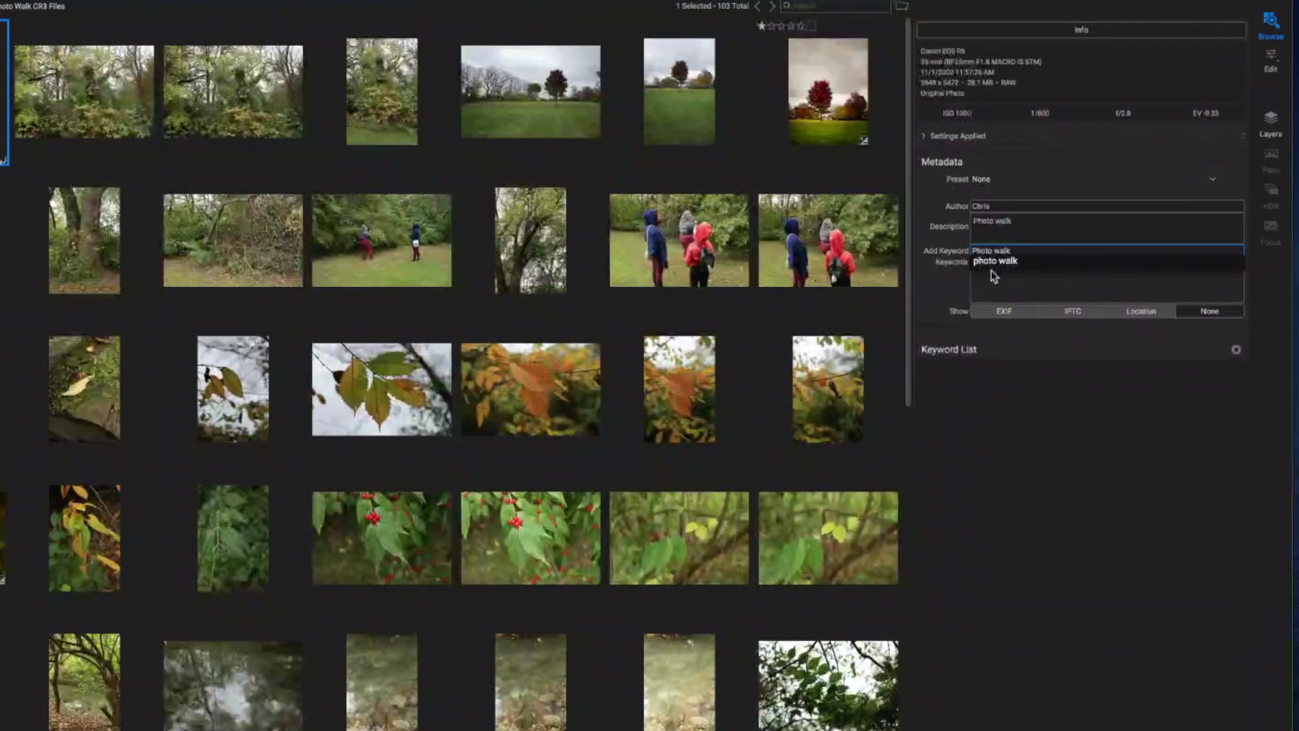
pyautogui.click(991, 269)
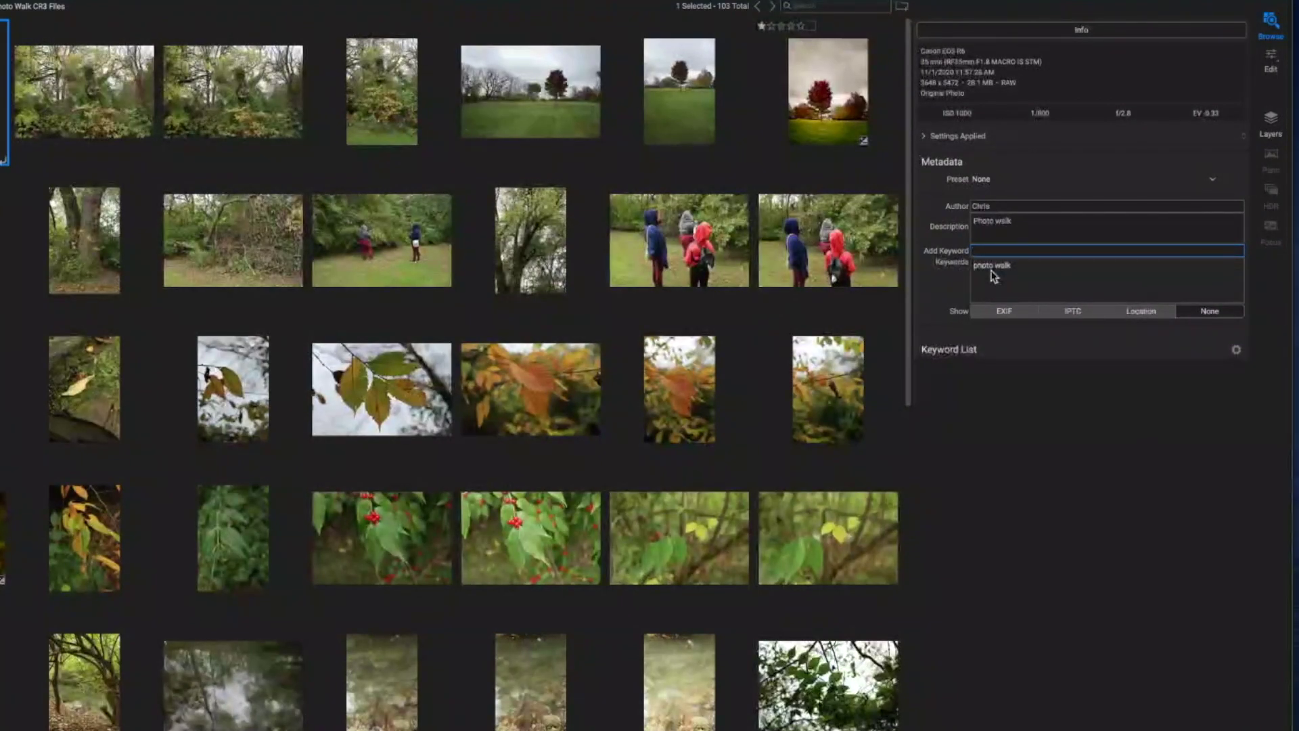
pyautogui.write('out')
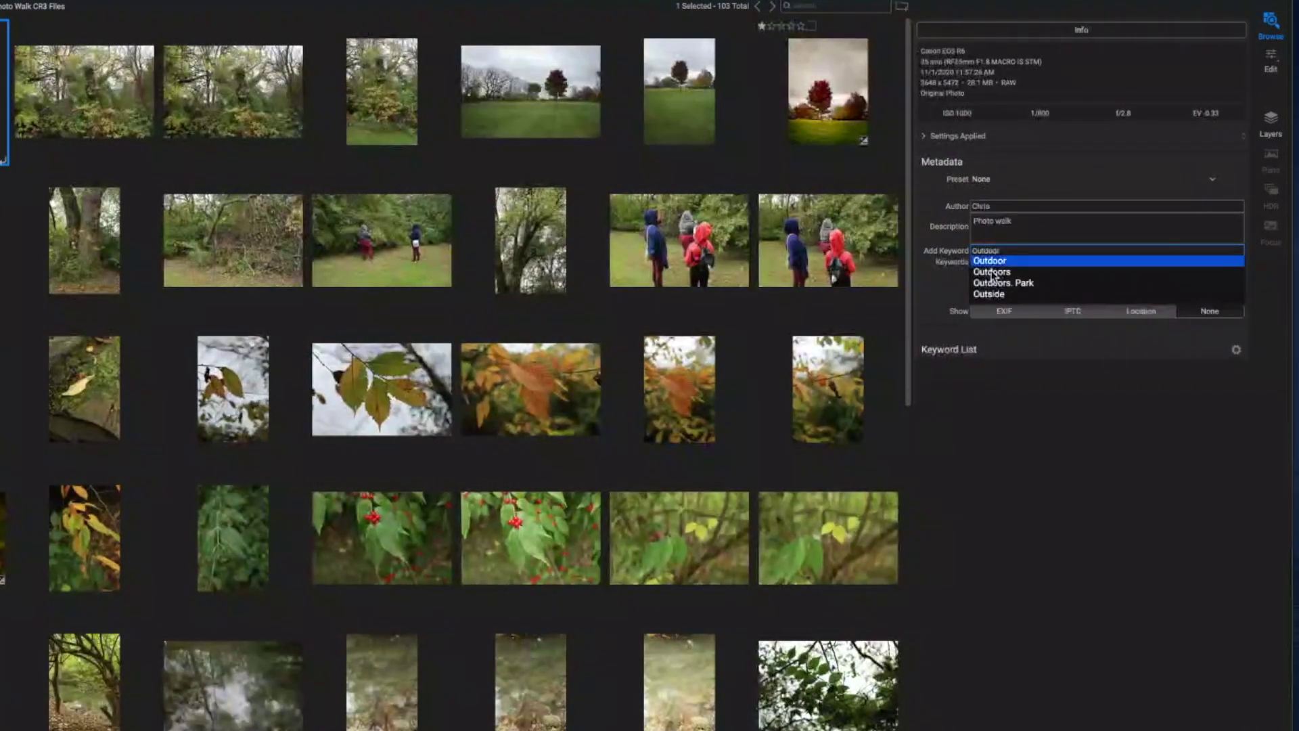
pyautogui.click(991, 271)
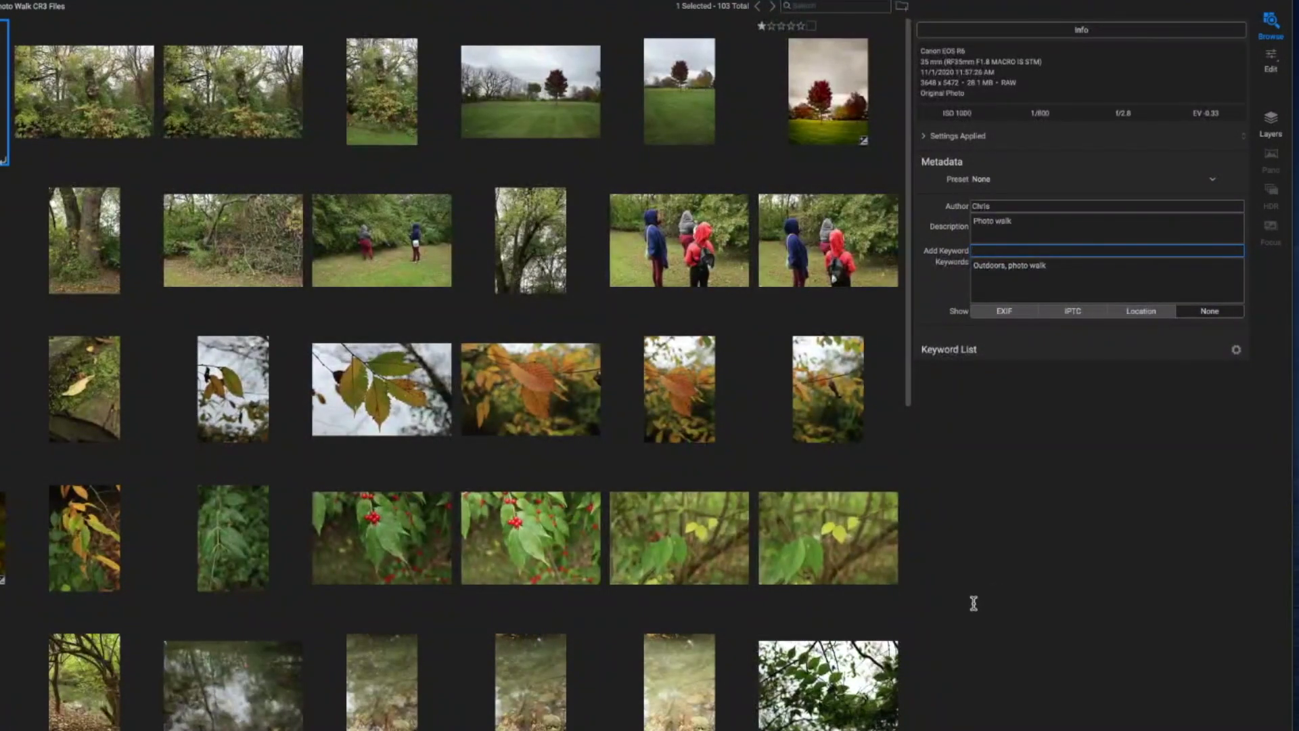
pyautogui.moveTo(1066, 358)
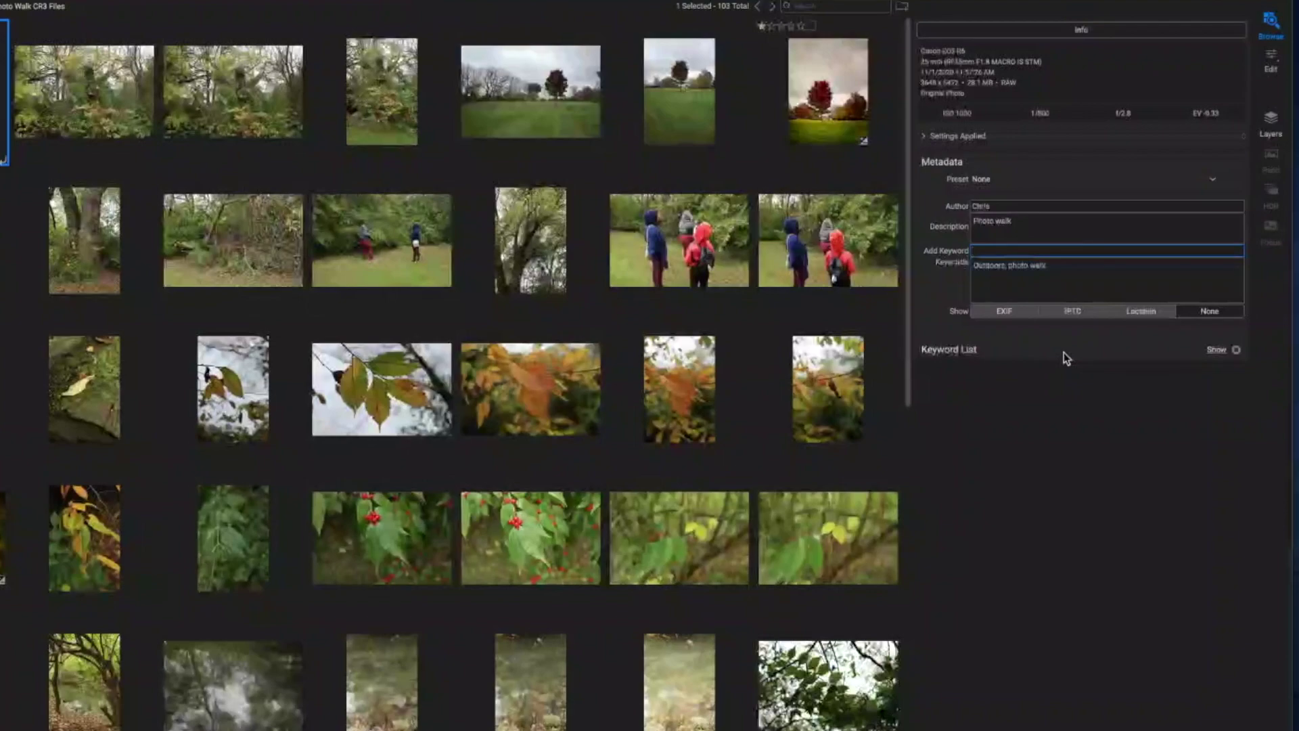
pyautogui.click(993, 314)
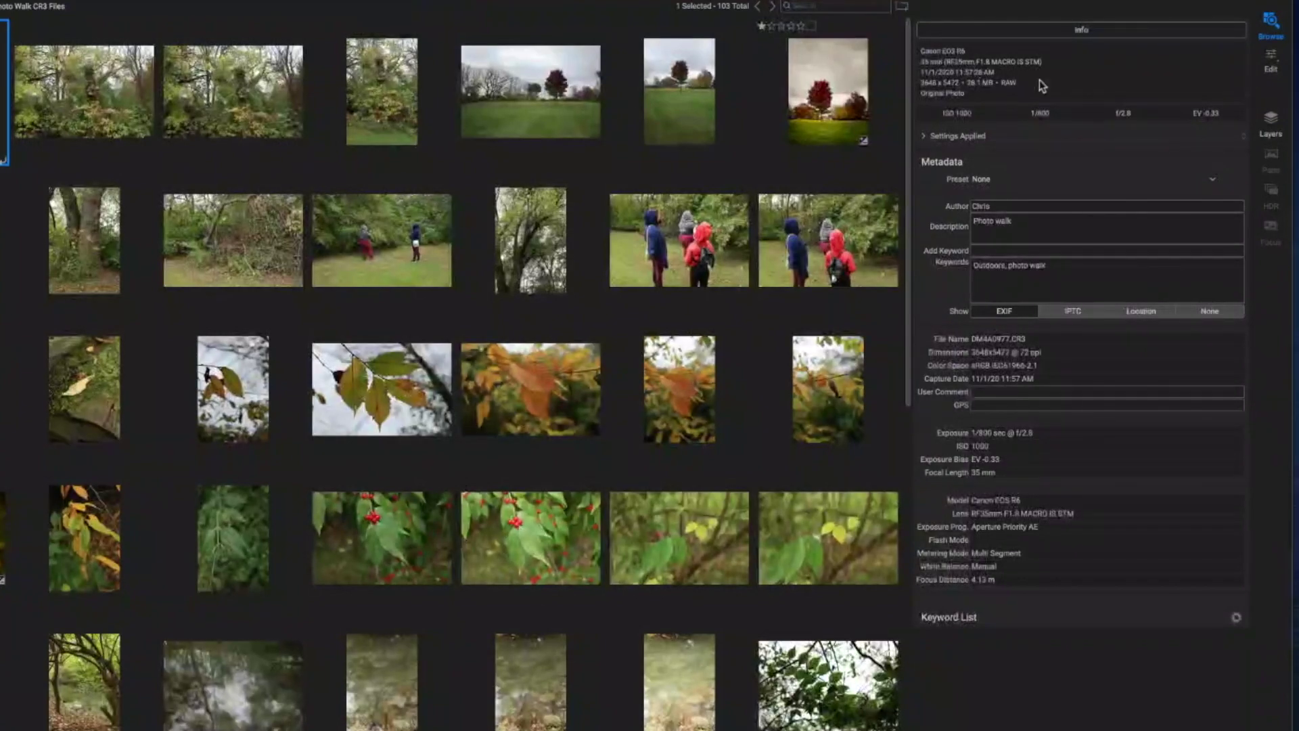
pyautogui.click(1055, 34)
pyautogui.click(1051, 32)
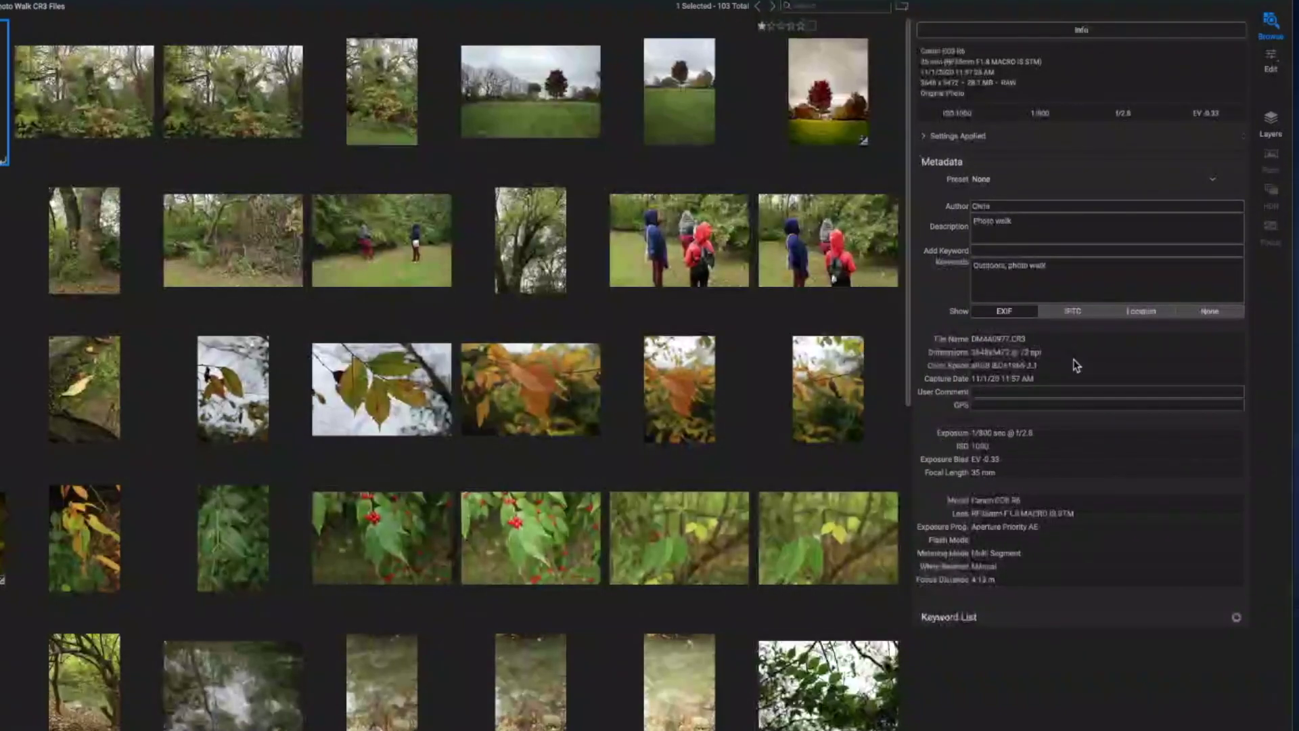
# Show the photo's IPTC fields and bring up the metadata Preset list.
pyautogui.click(1075, 312)
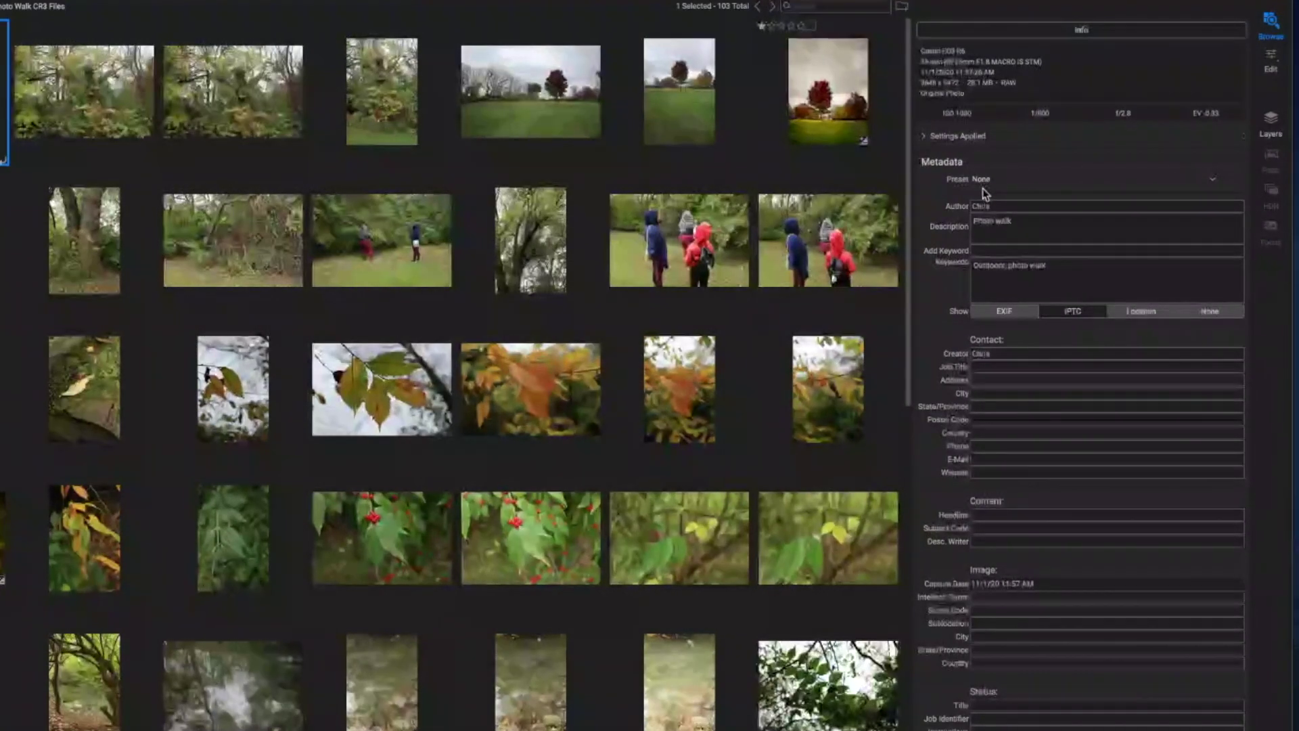
pyautogui.click(1035, 182)
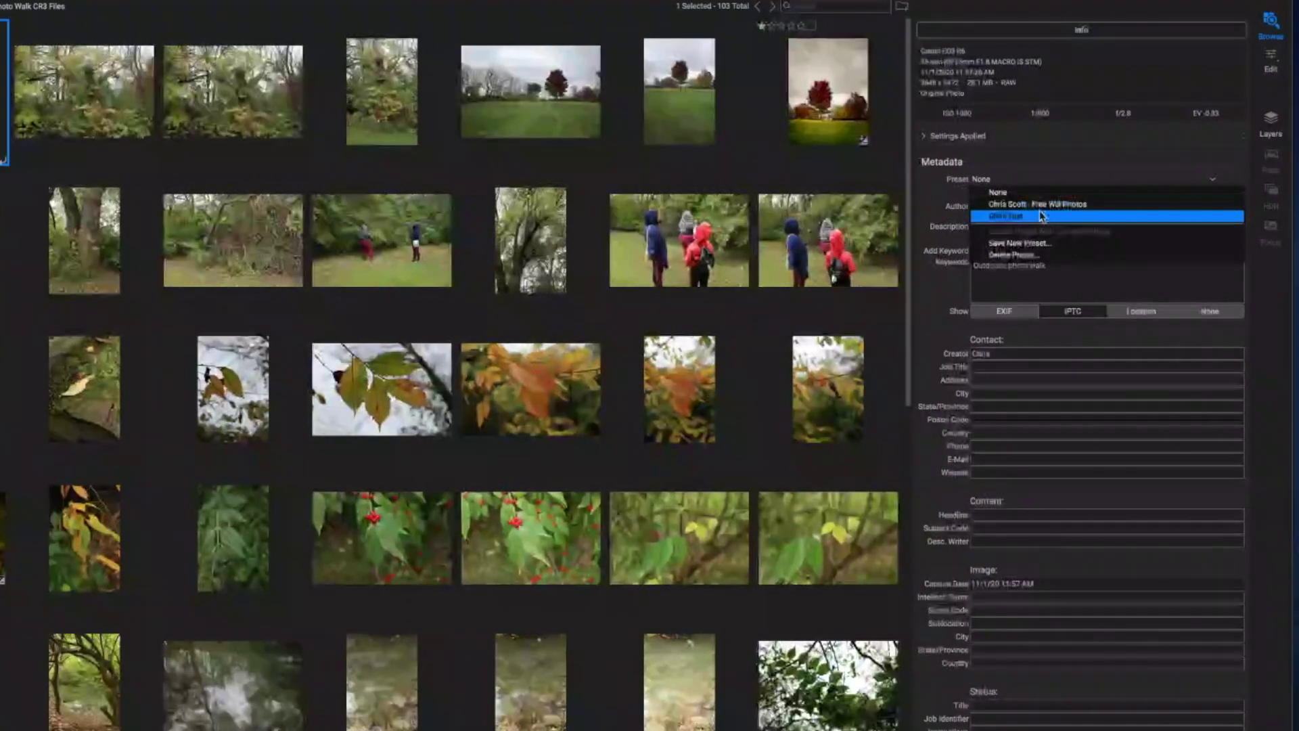
# Dismiss the Preset list, leaving no preset applied.
pyautogui.click(1046, 192)
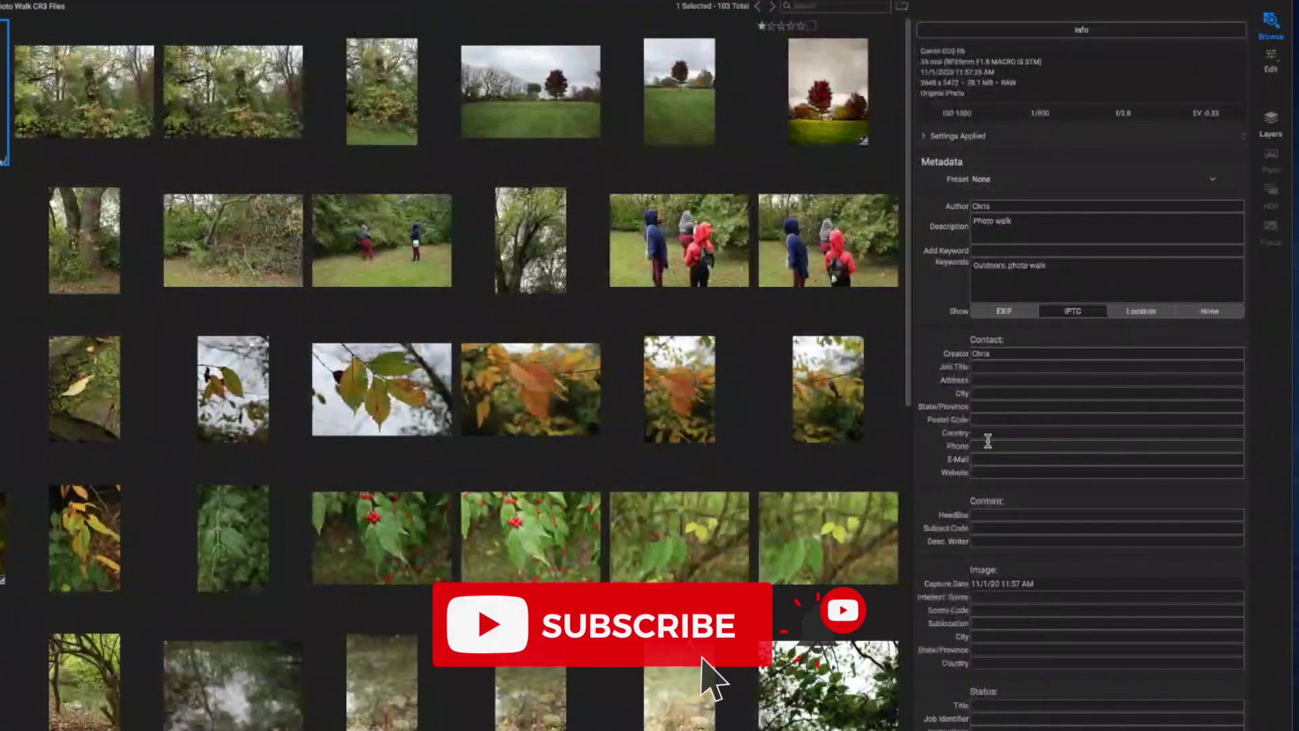
# Move 'U.S.A' from Postal Code into the contact Country, leaving Postal Code empty.
pyautogui.click(986, 420)
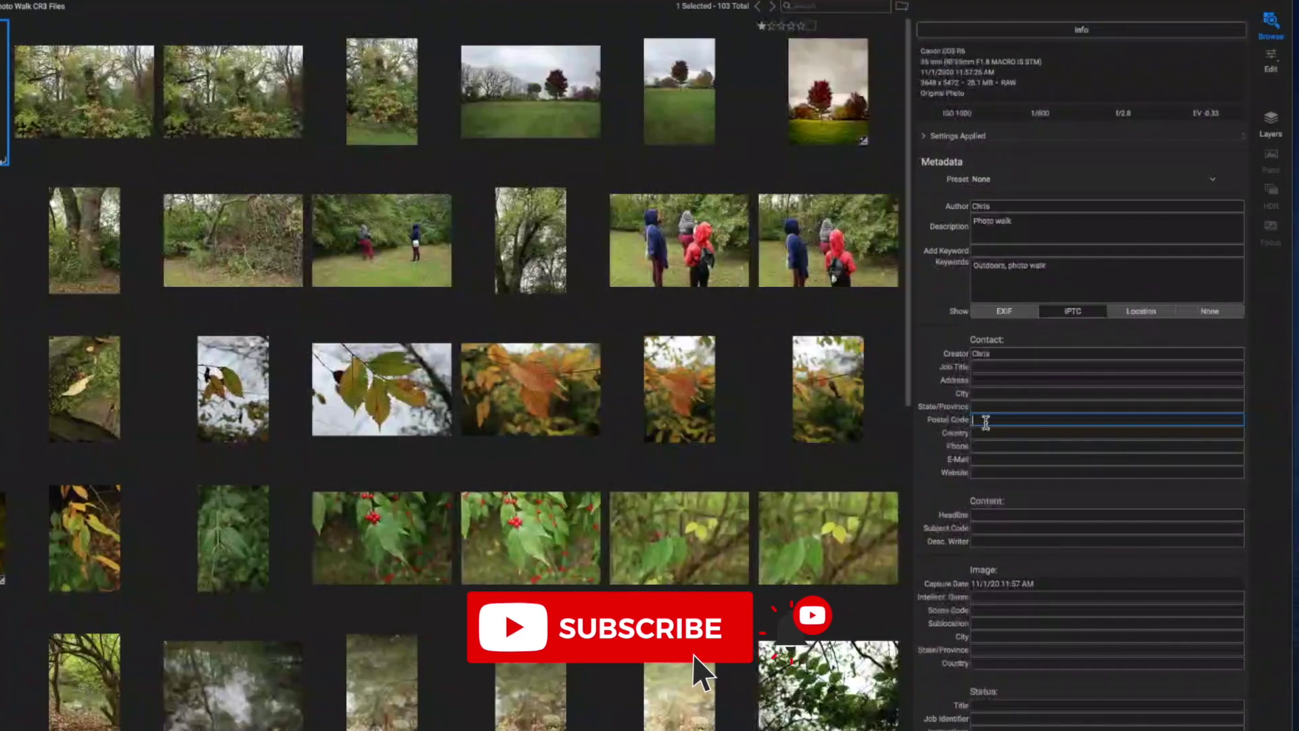
pyautogui.write('U.S')
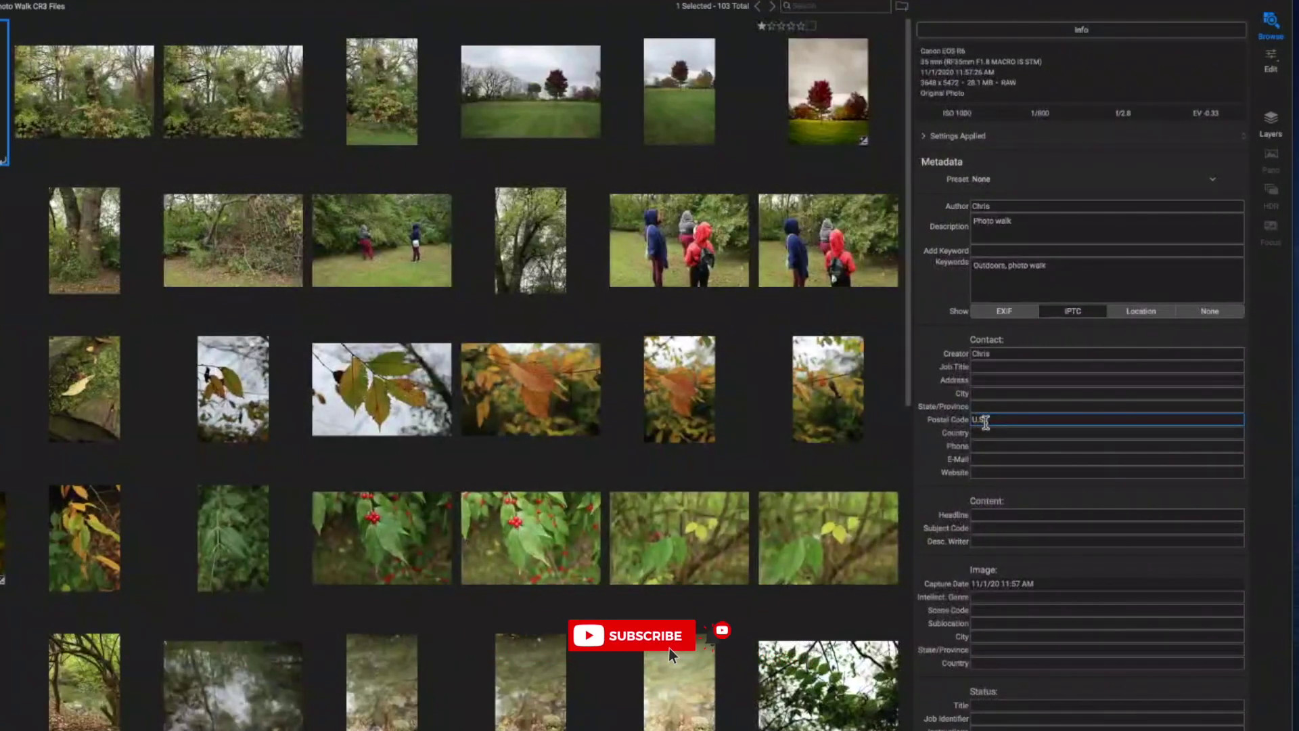
pyautogui.write('.A')
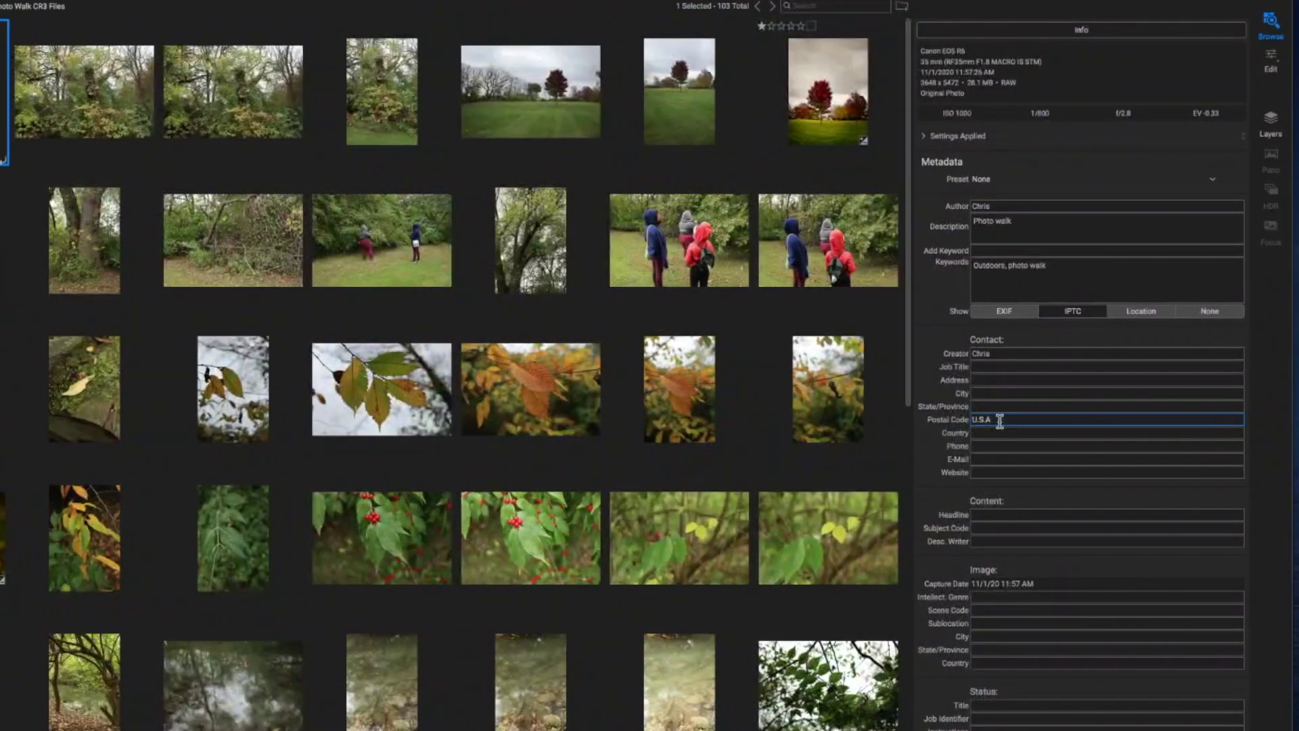
pyautogui.moveTo(999, 420); pyautogui.dragTo(928, 411)
pyautogui.hotkey('ctrl', 'c')
pyautogui.click(977, 433)
pyautogui.hotkey('ctrl', 'v')
pyautogui.click(1014, 419)
pyautogui.press('BackSpace')
pyautogui.press('BackSpace')
pyautogui.press('BackSpace')
pyautogui.press('BackSpace')
pyautogui.press('BackSpace')
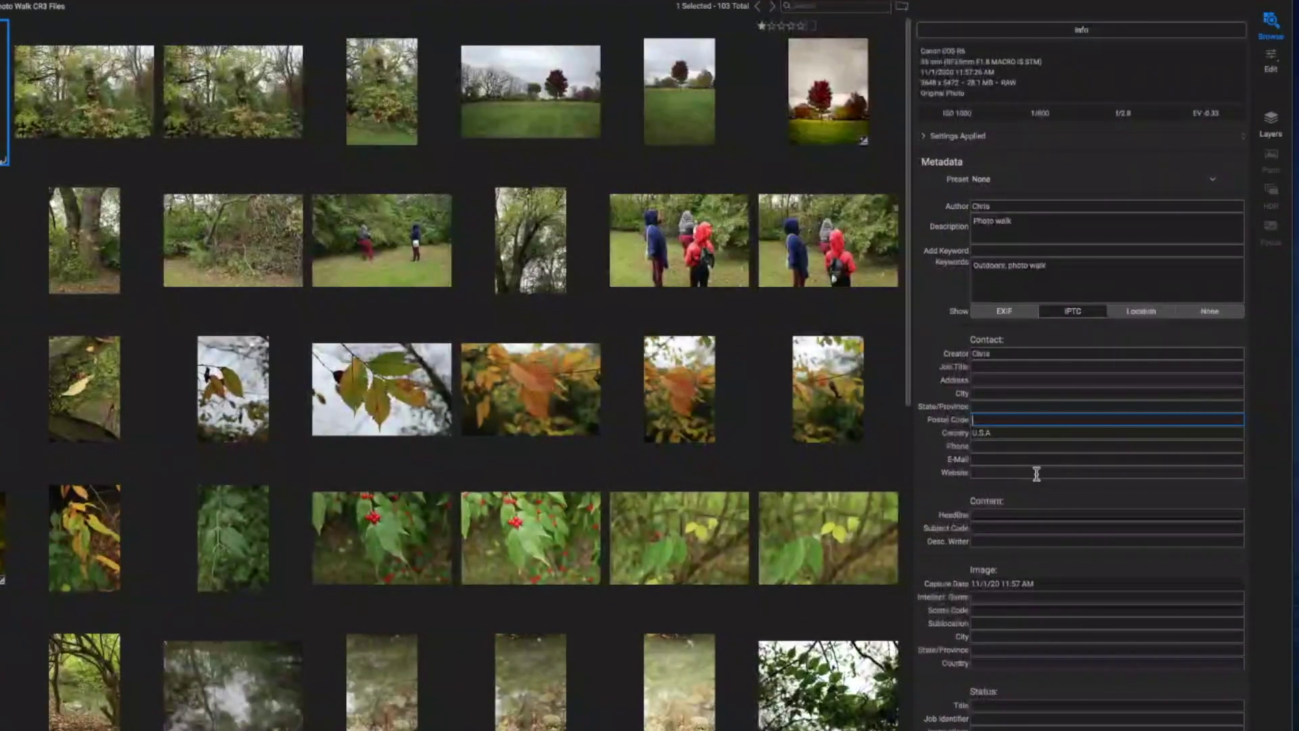
# Fill in the contact's e-mail address and website.
pyautogui.click(987, 459)
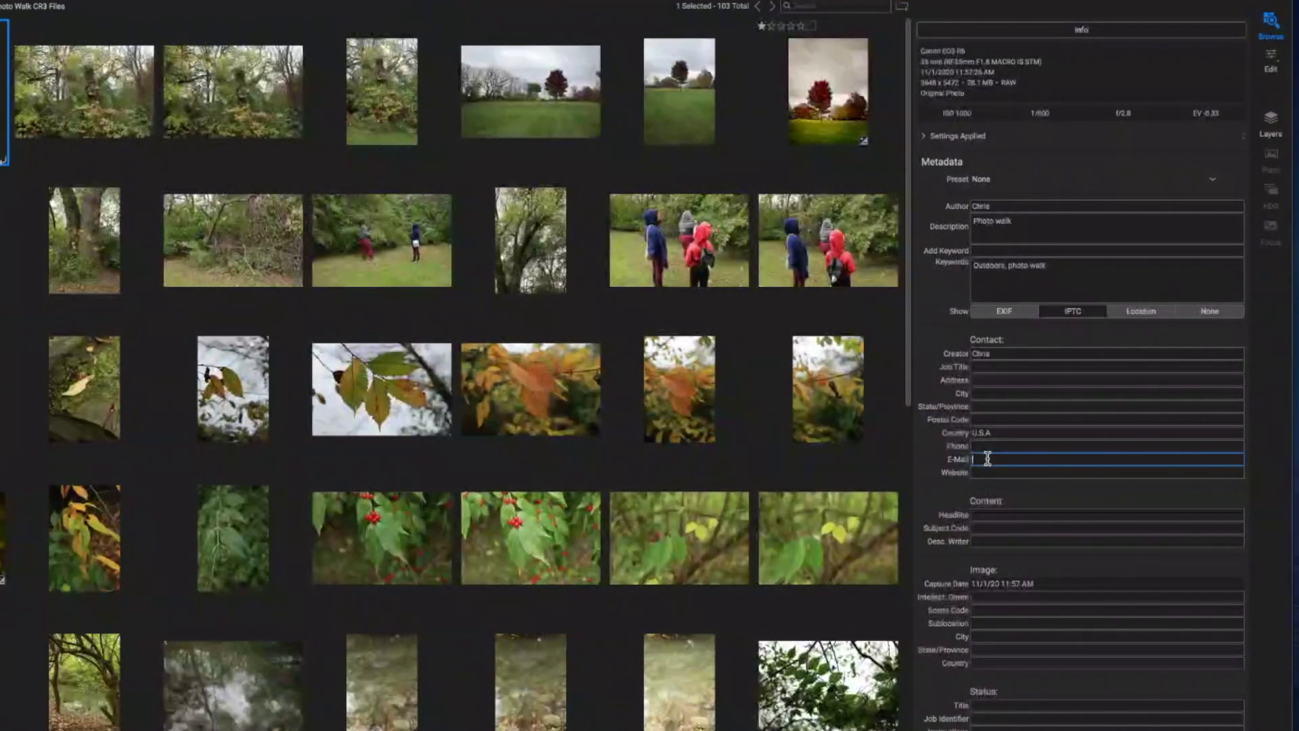
pyautogui.press('Tab')
pyautogui.write('www.freewillphotos.com')
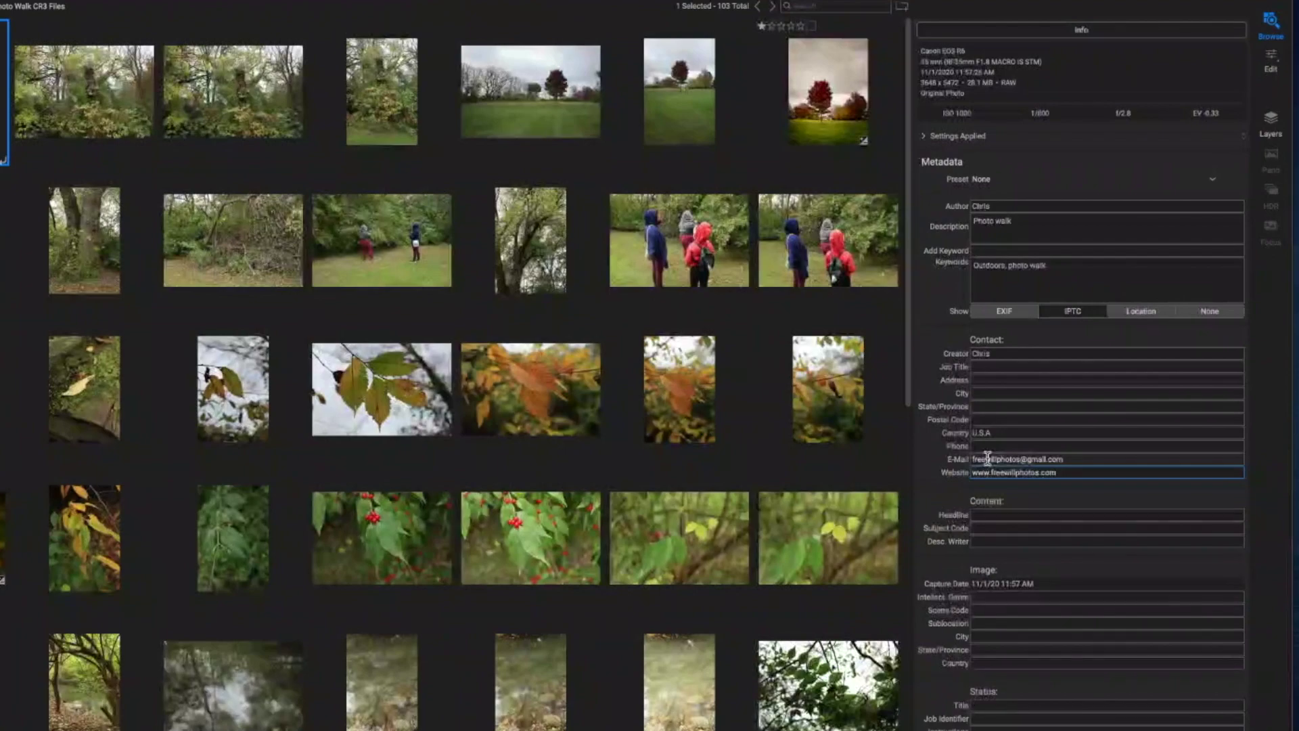
pyautogui.click(1004, 354)
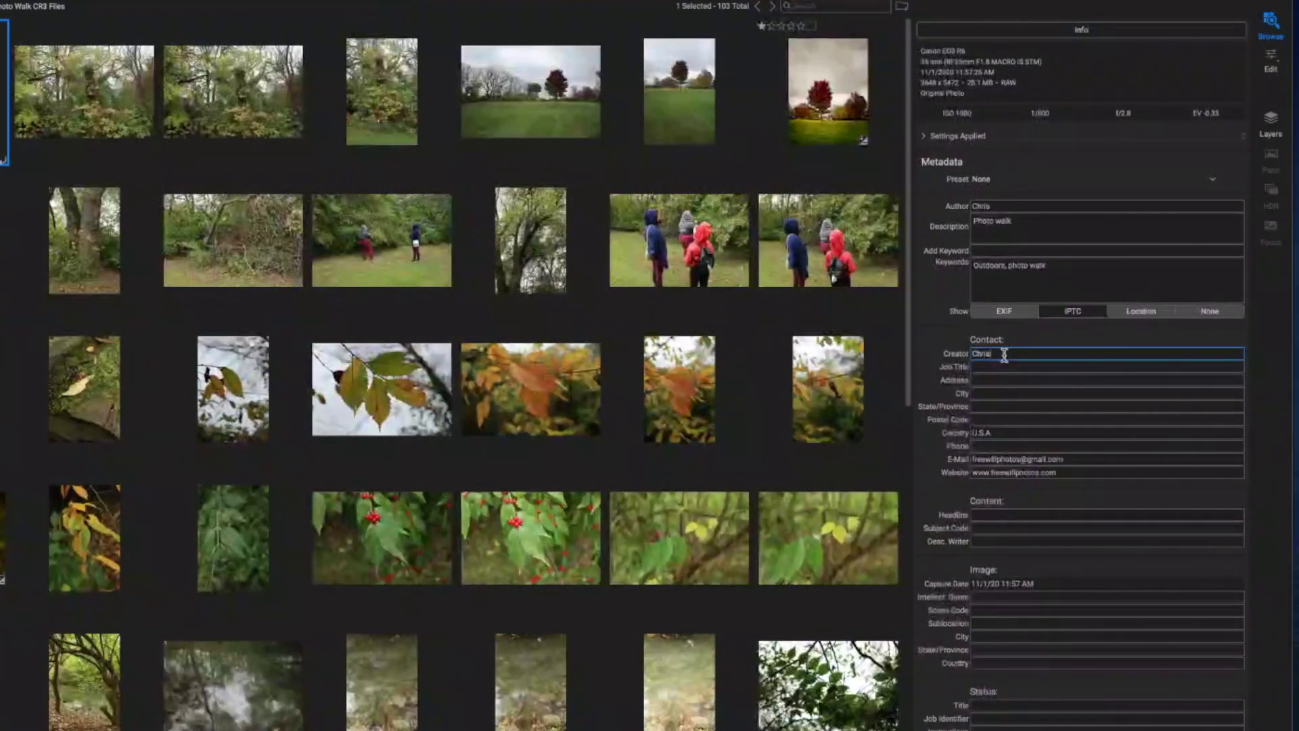
# Finish typing the creator's surname and commit it by moving to Job Title.
pyautogui.write('Scott')
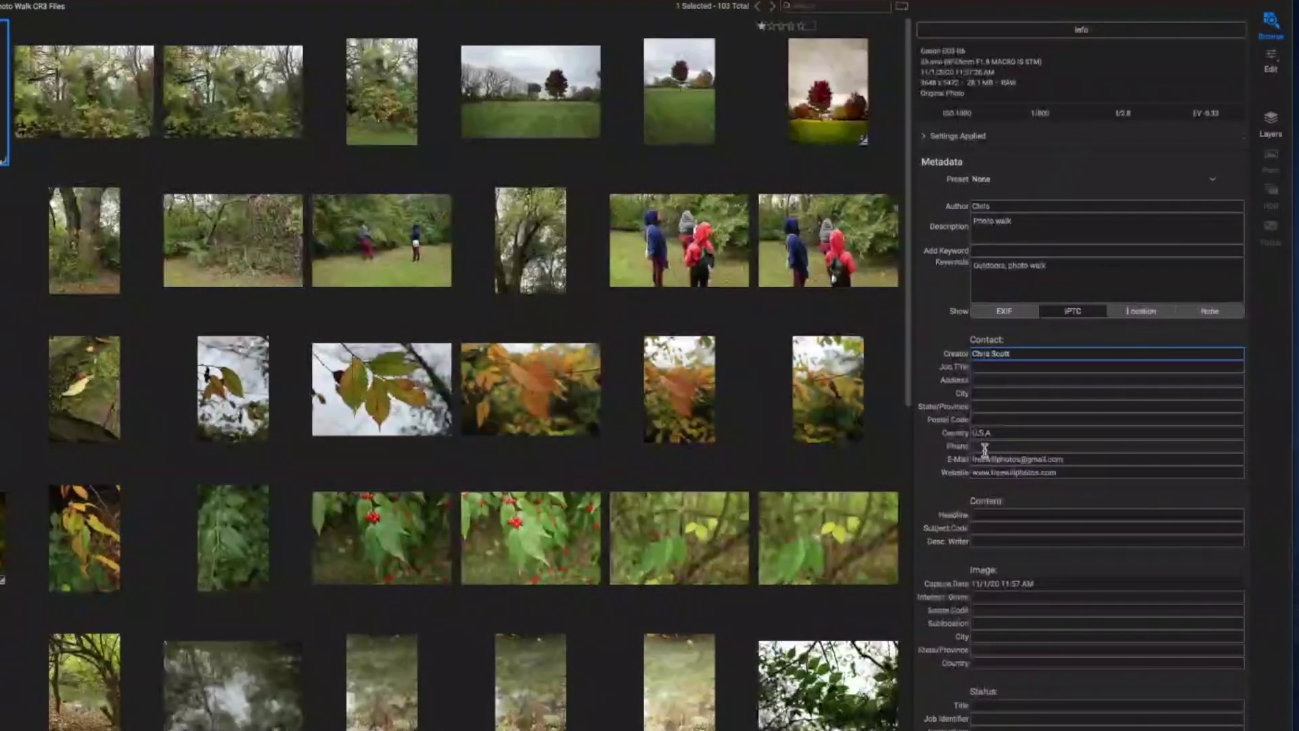
pyautogui.click(987, 370)
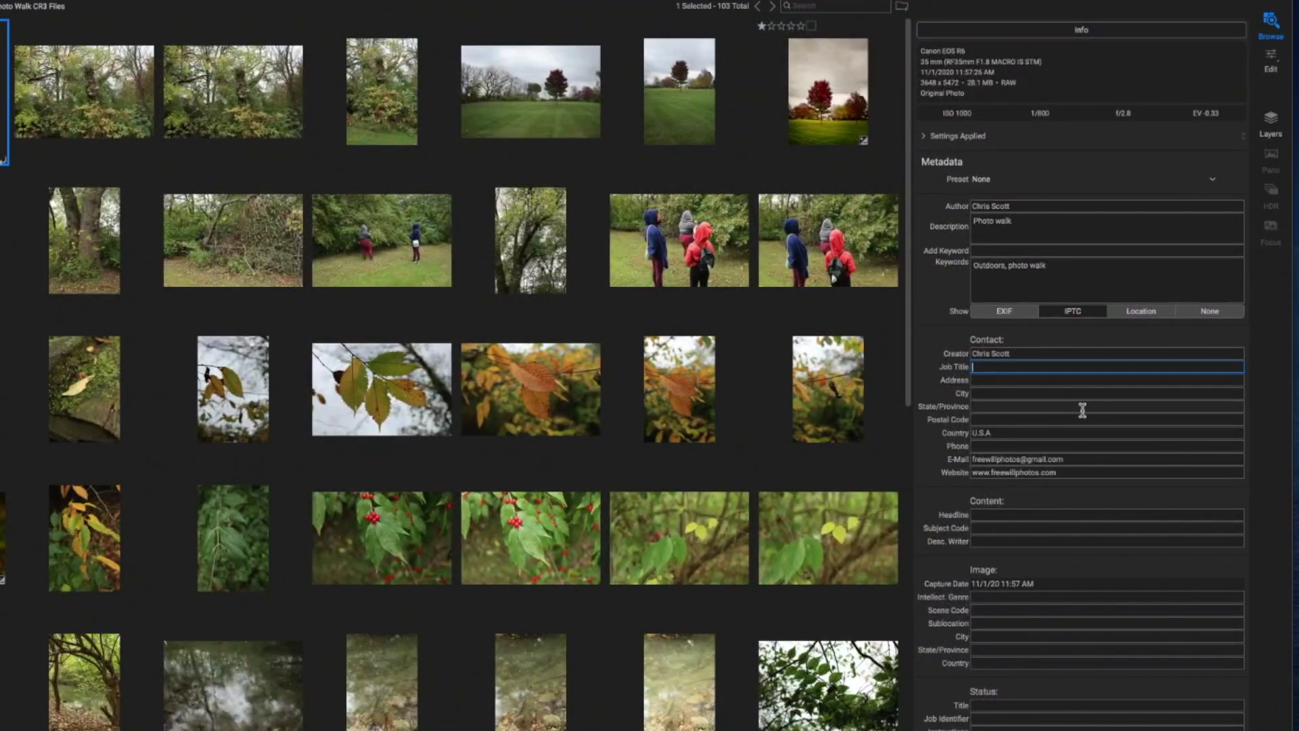
pyautogui.click(1000, 515)
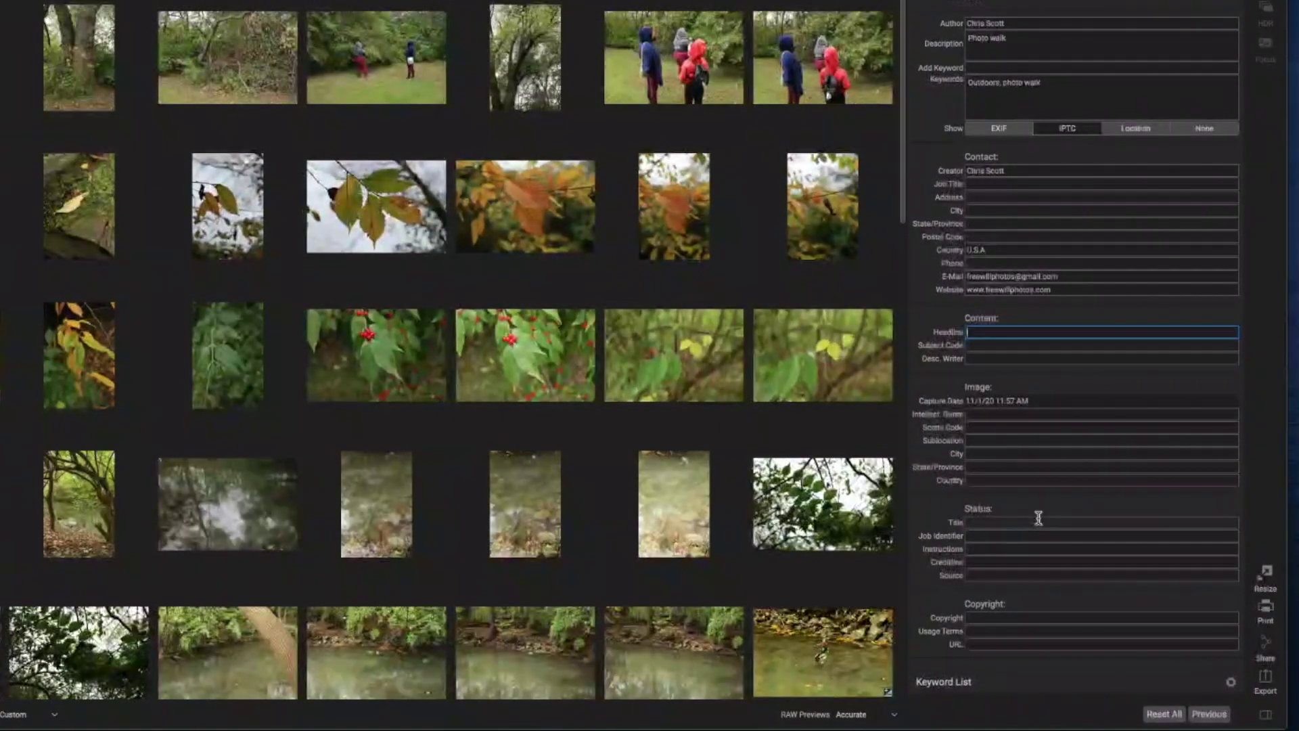
# Enter 'PA' as image City, 'Middle Township' as State/Province and 'U.S.A' as Country.
pyautogui.click(986, 453)
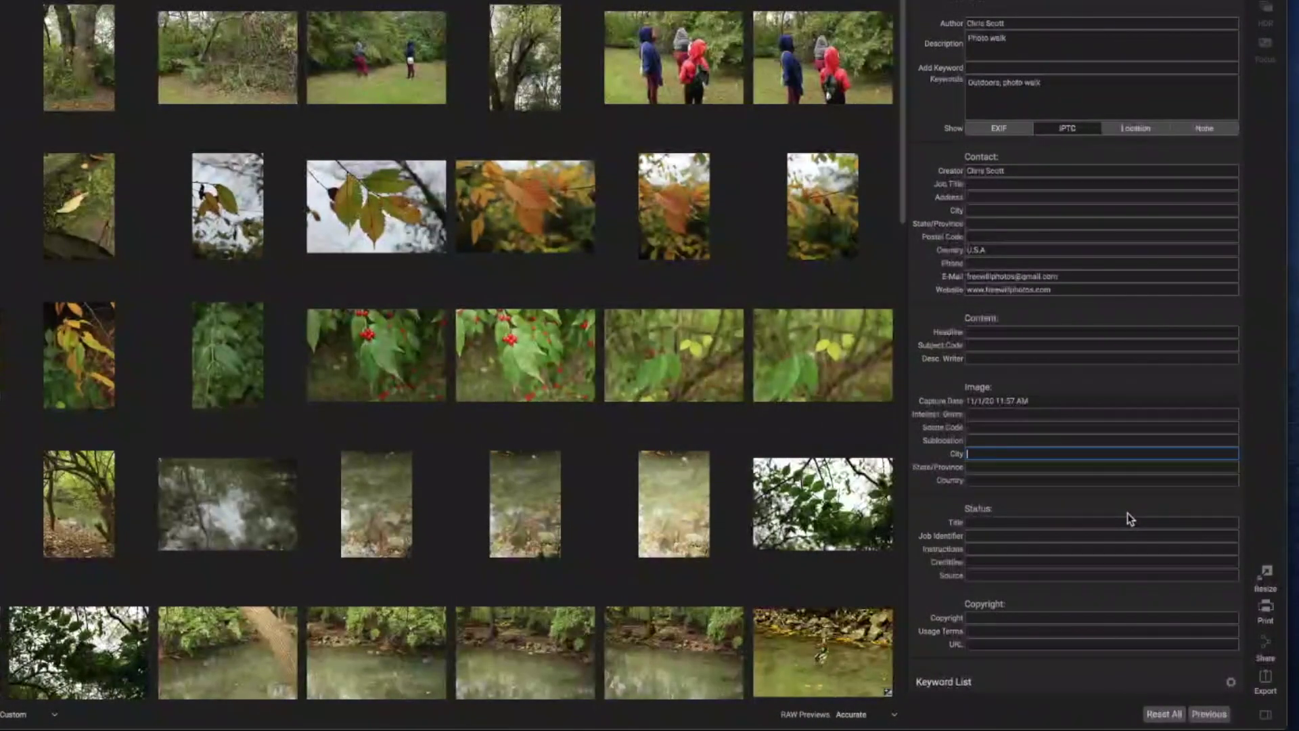
pyautogui.write('PA')
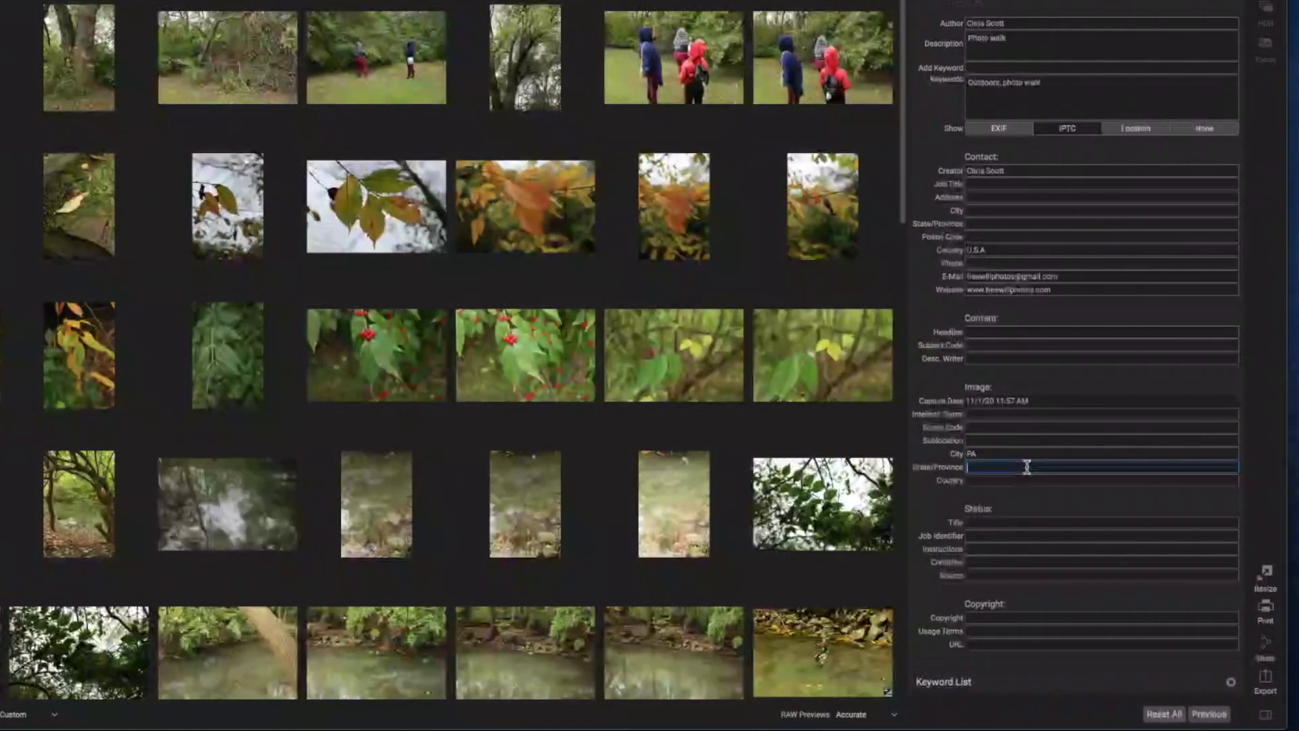
pyautogui.write('Mid')
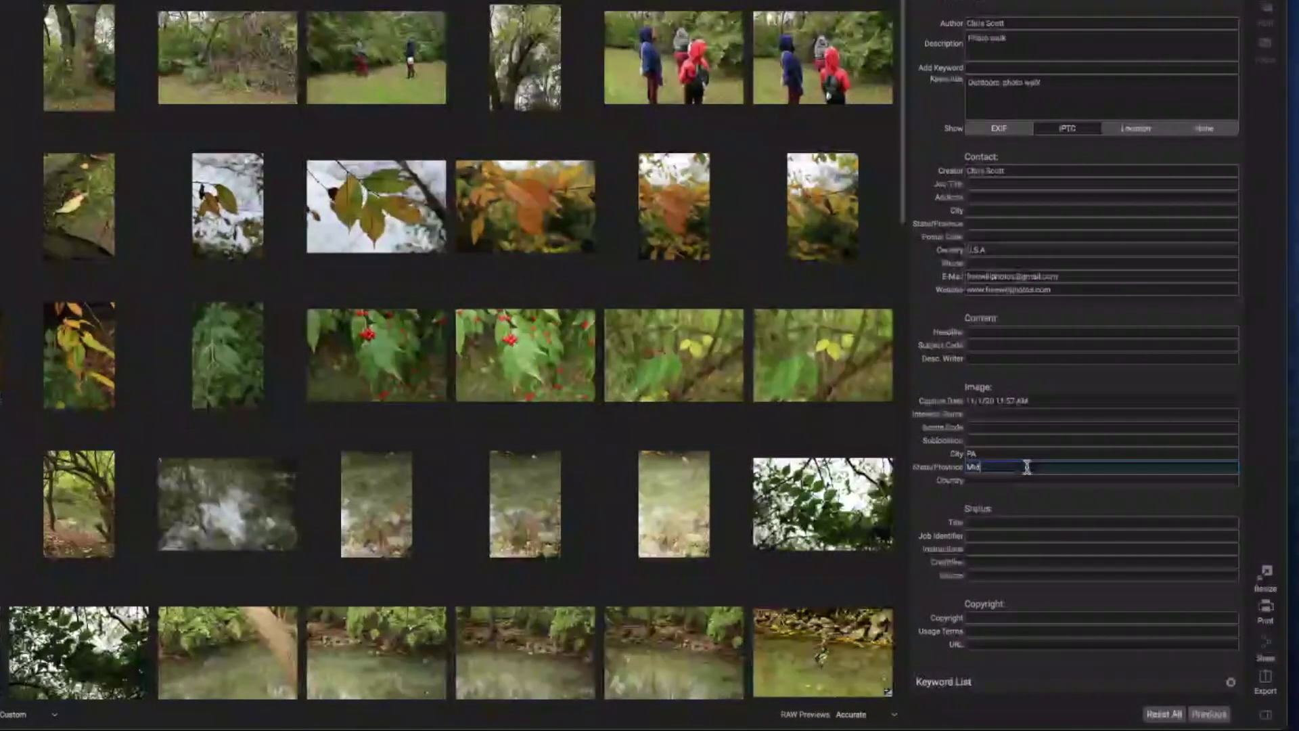
pyautogui.write('dle Township')
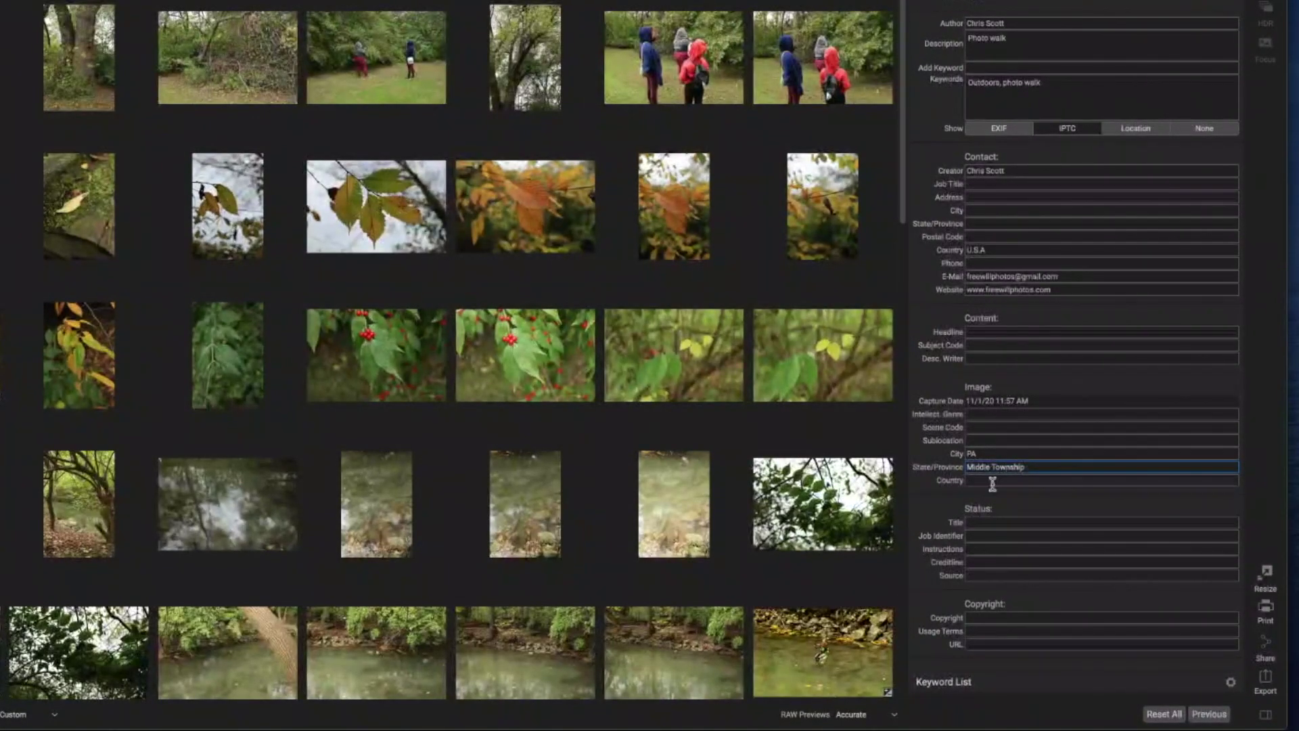
pyautogui.click(997, 479)
pyautogui.write('U.S')
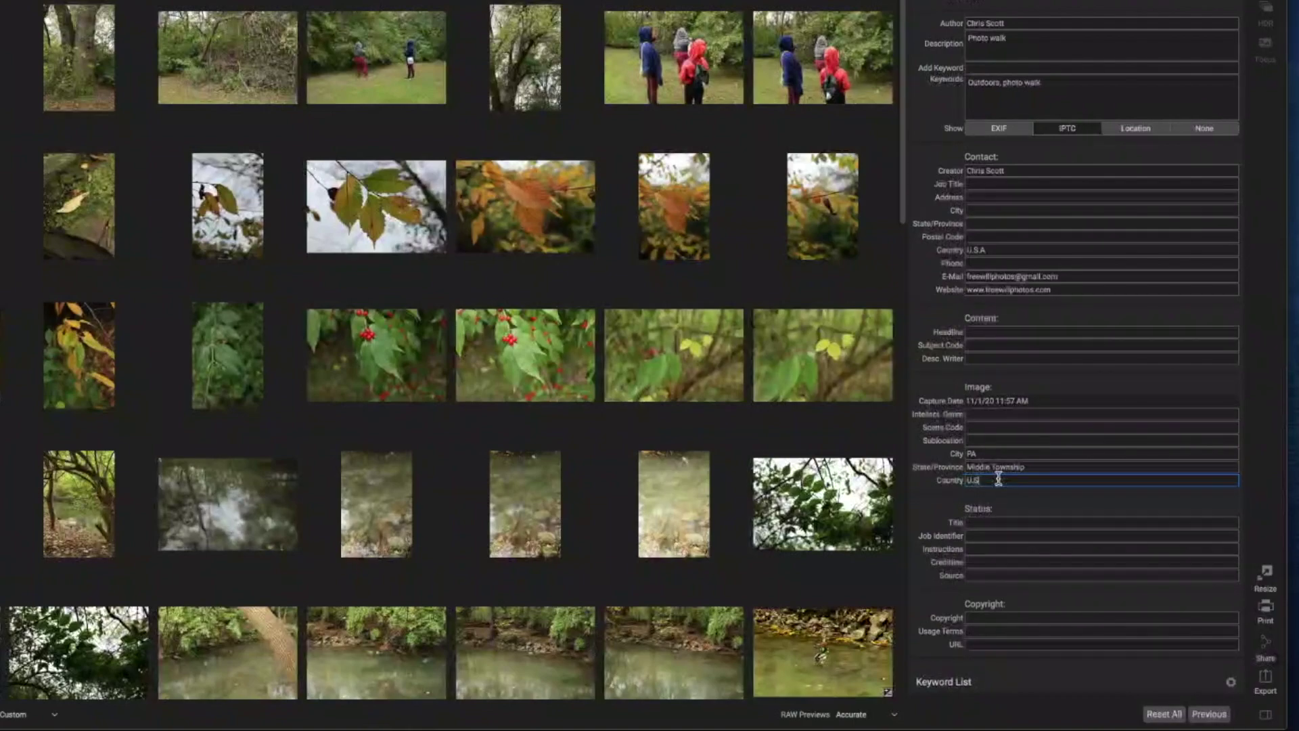
pyautogui.write('.A')
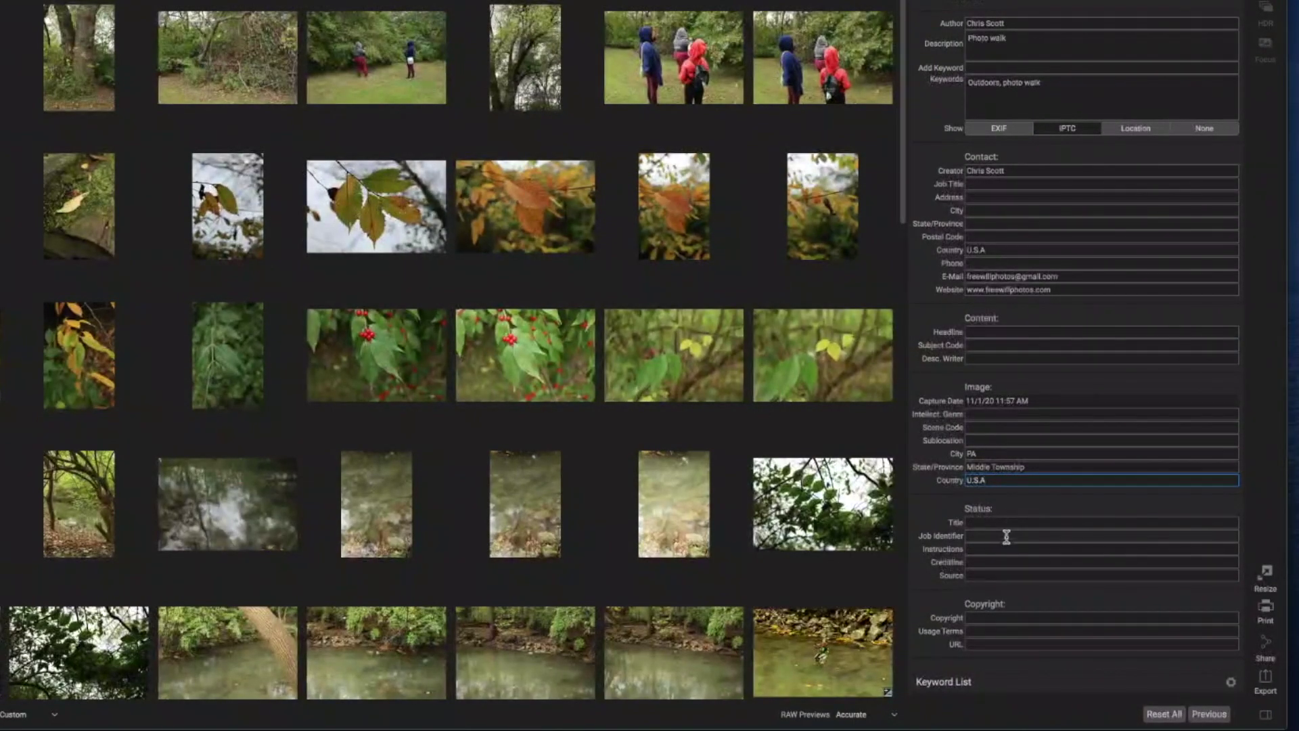
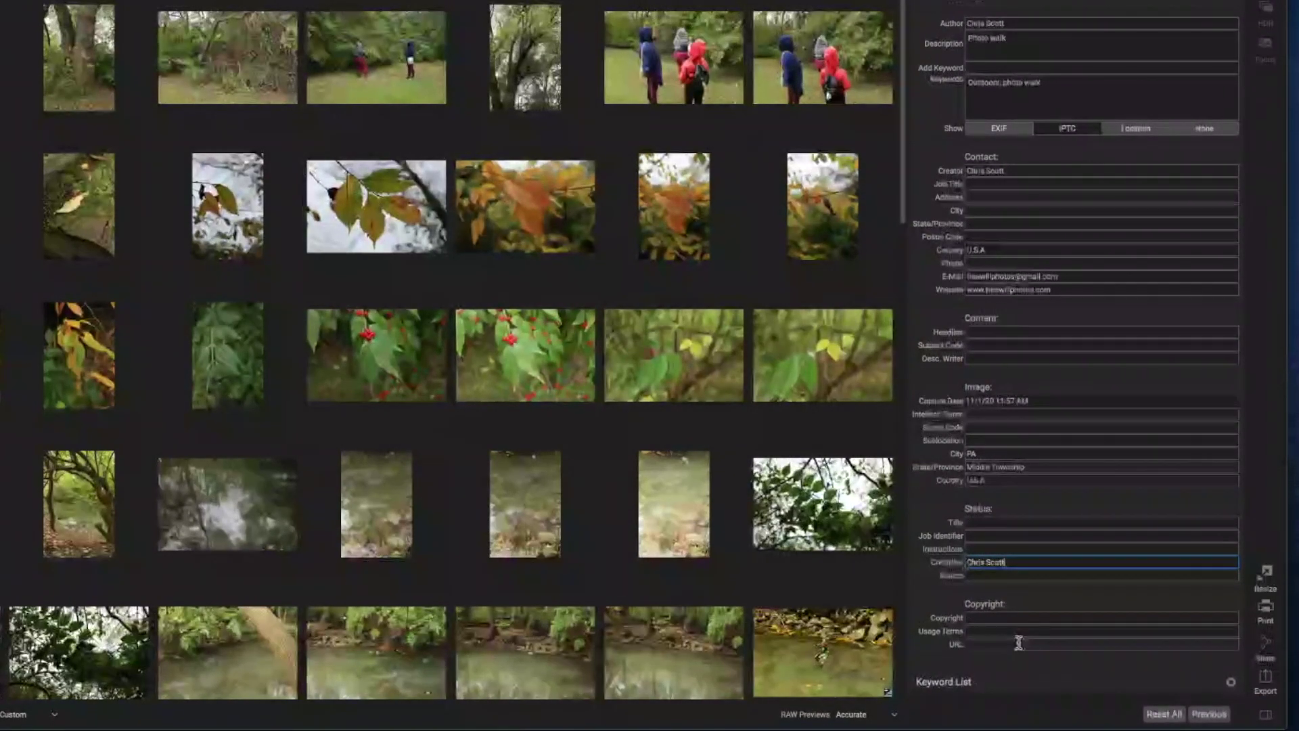
# Enter a © 2021 copyright notice with the photographer's name and 'All Rights Reserved -' usage terms.
pyautogui.click(981, 618)
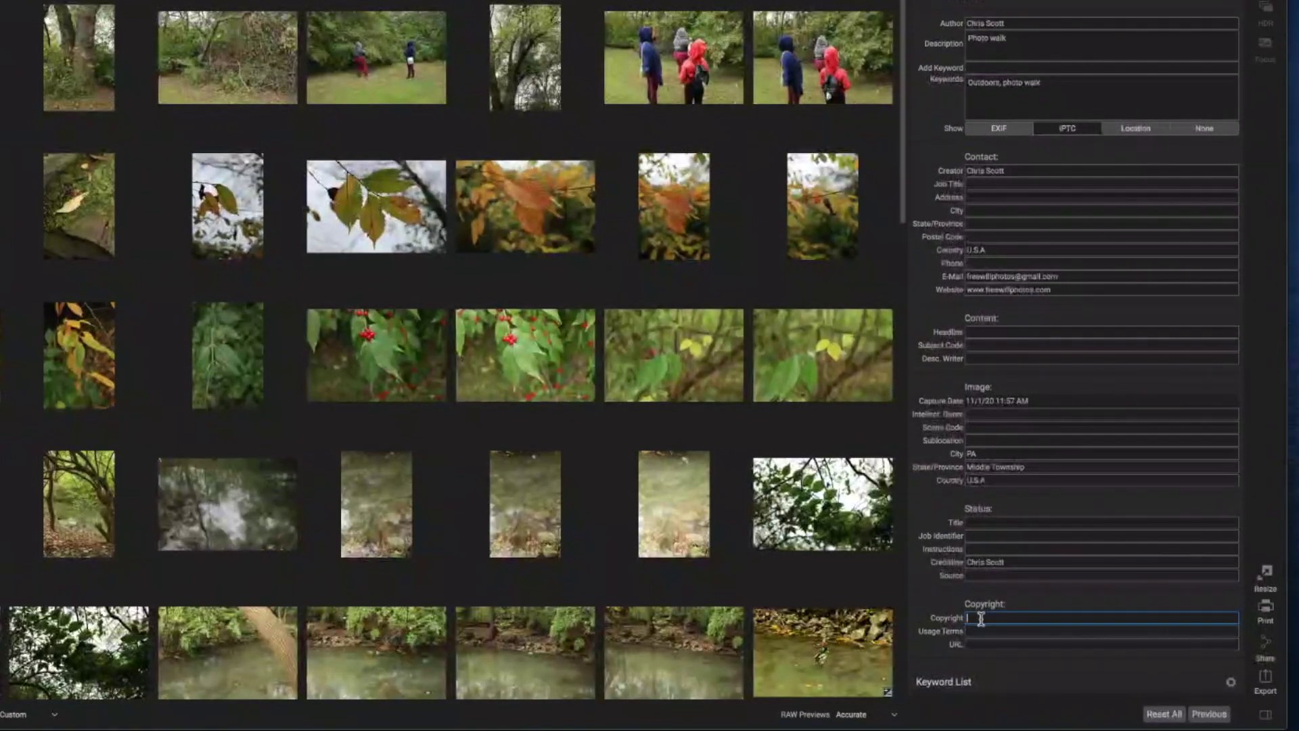
pyautogui.write('©')
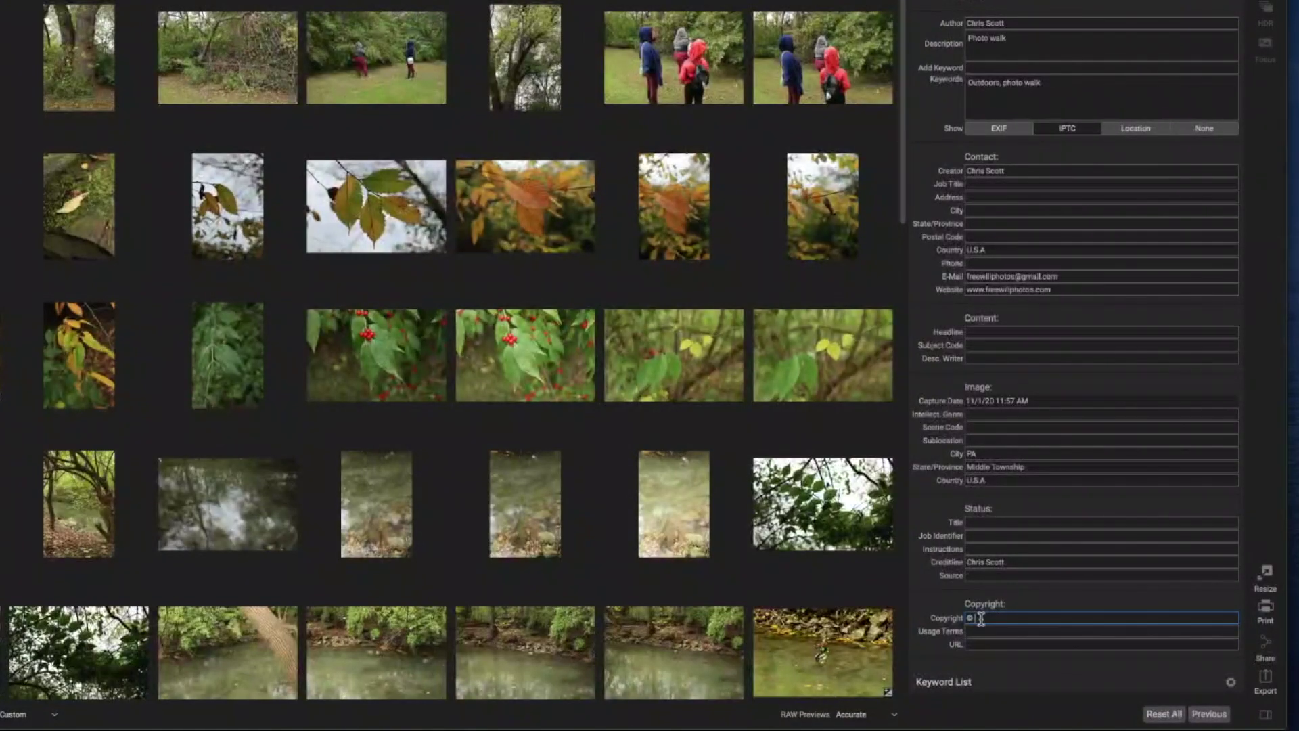
pyautogui.write(' 2021')
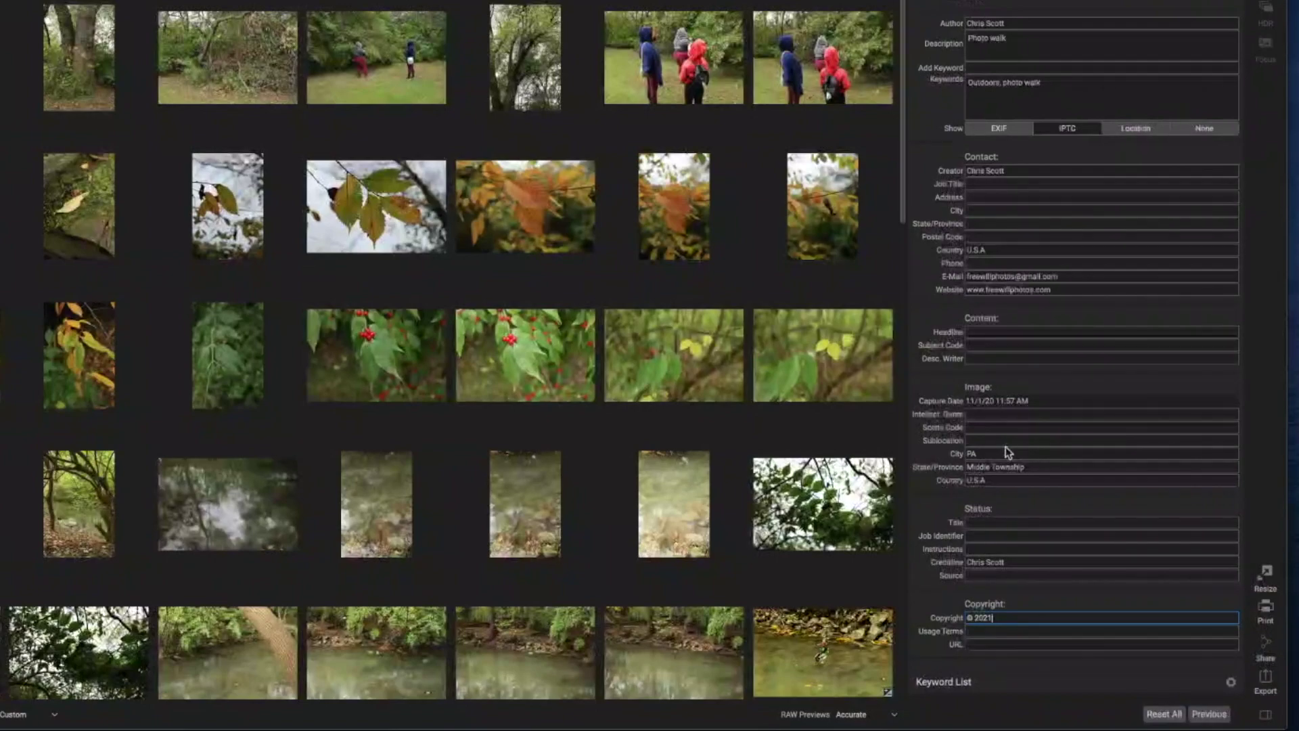
pyautogui.write(' Ch')
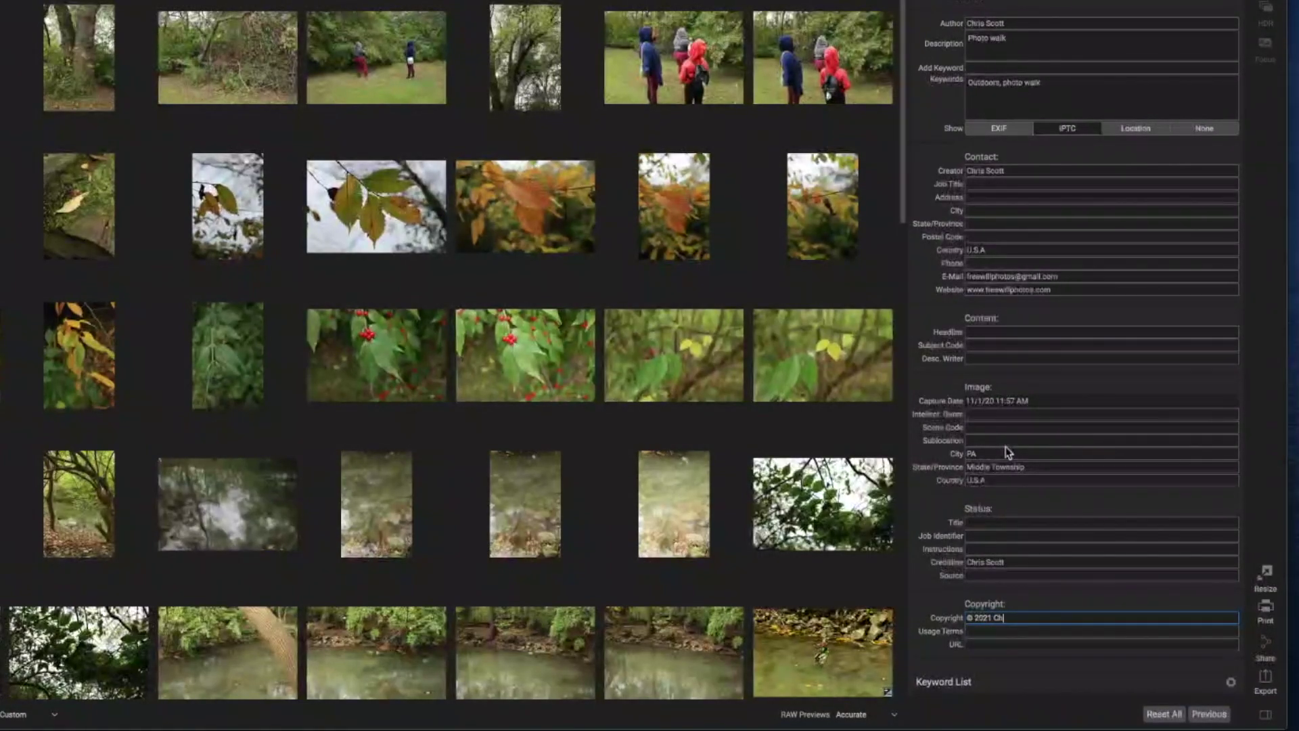
pyautogui.write('ris Scott')
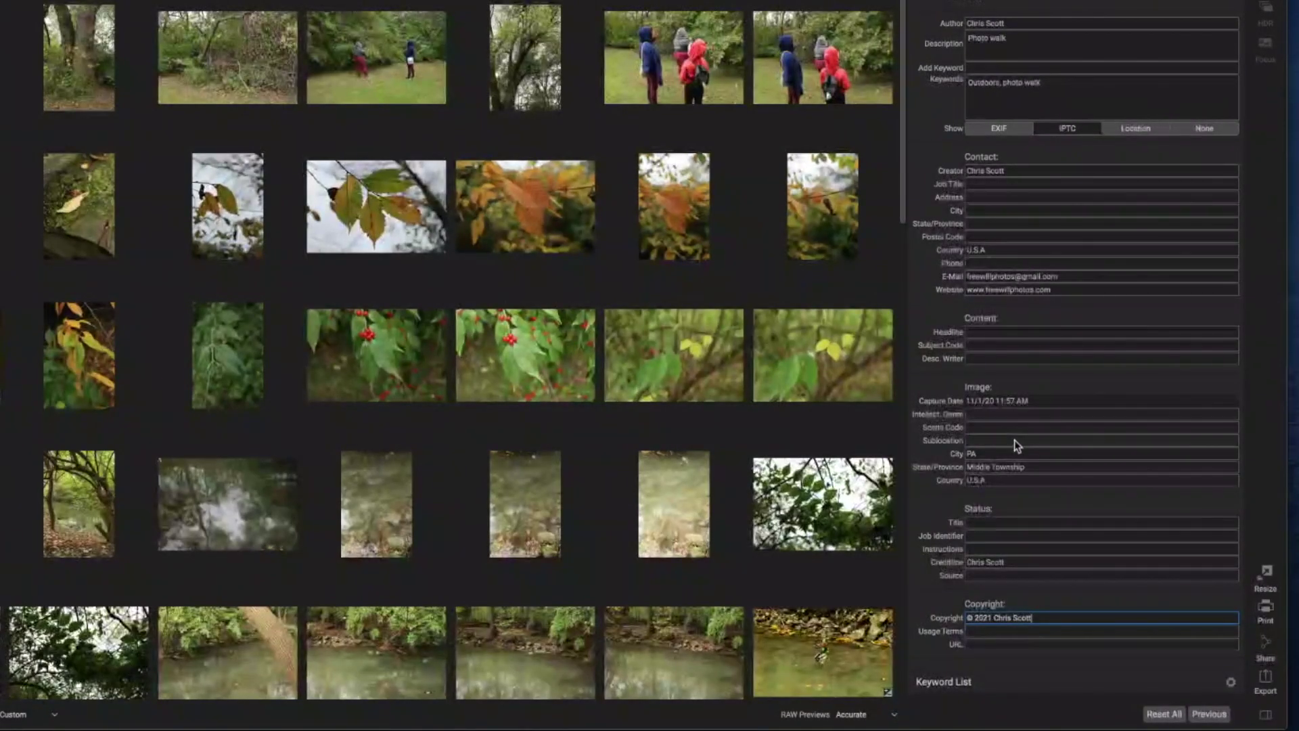
pyautogui.click(997, 634)
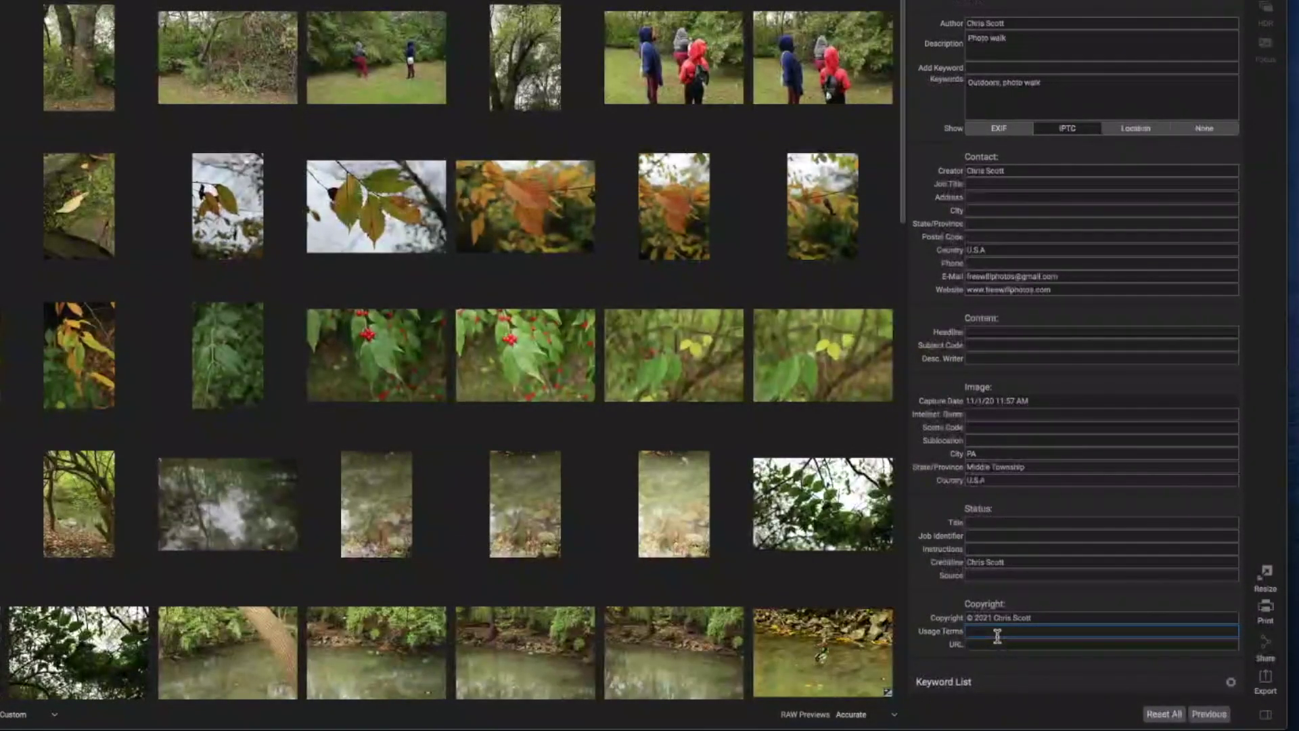
pyautogui.write('All Rights Reserved')
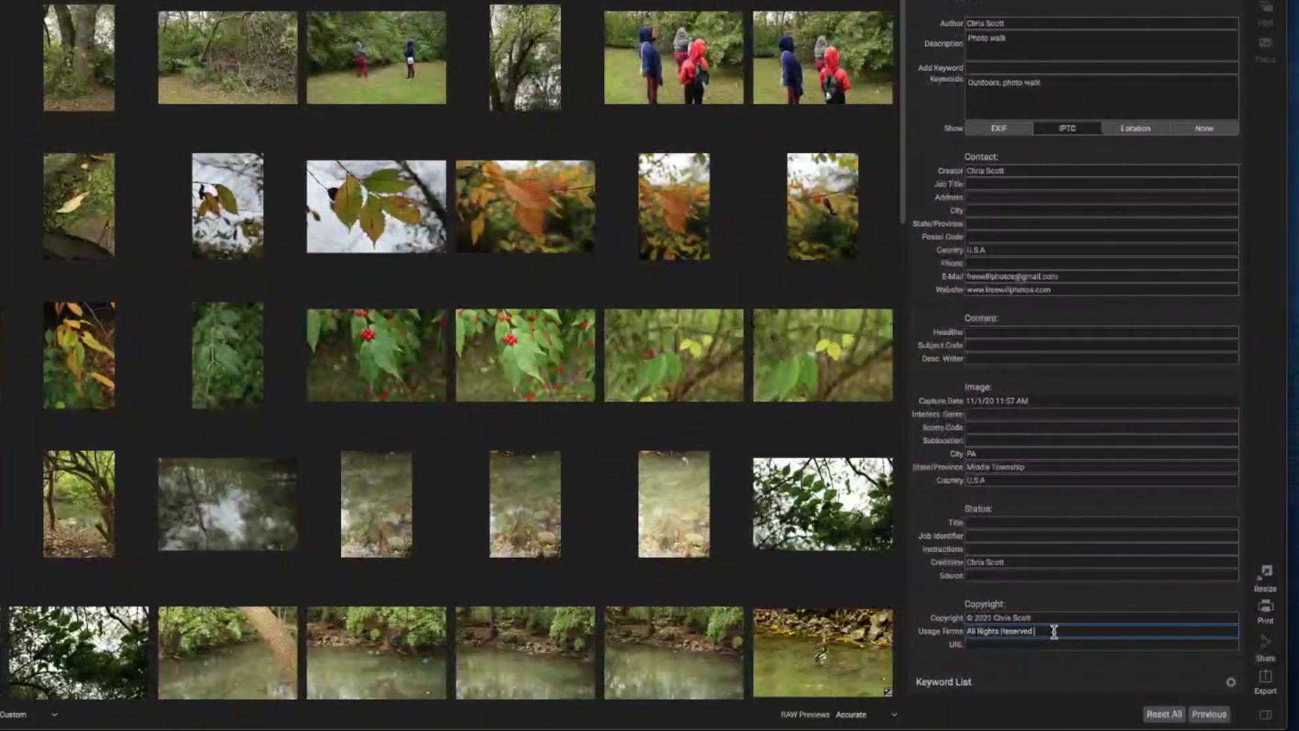
pyautogui.write(' -')
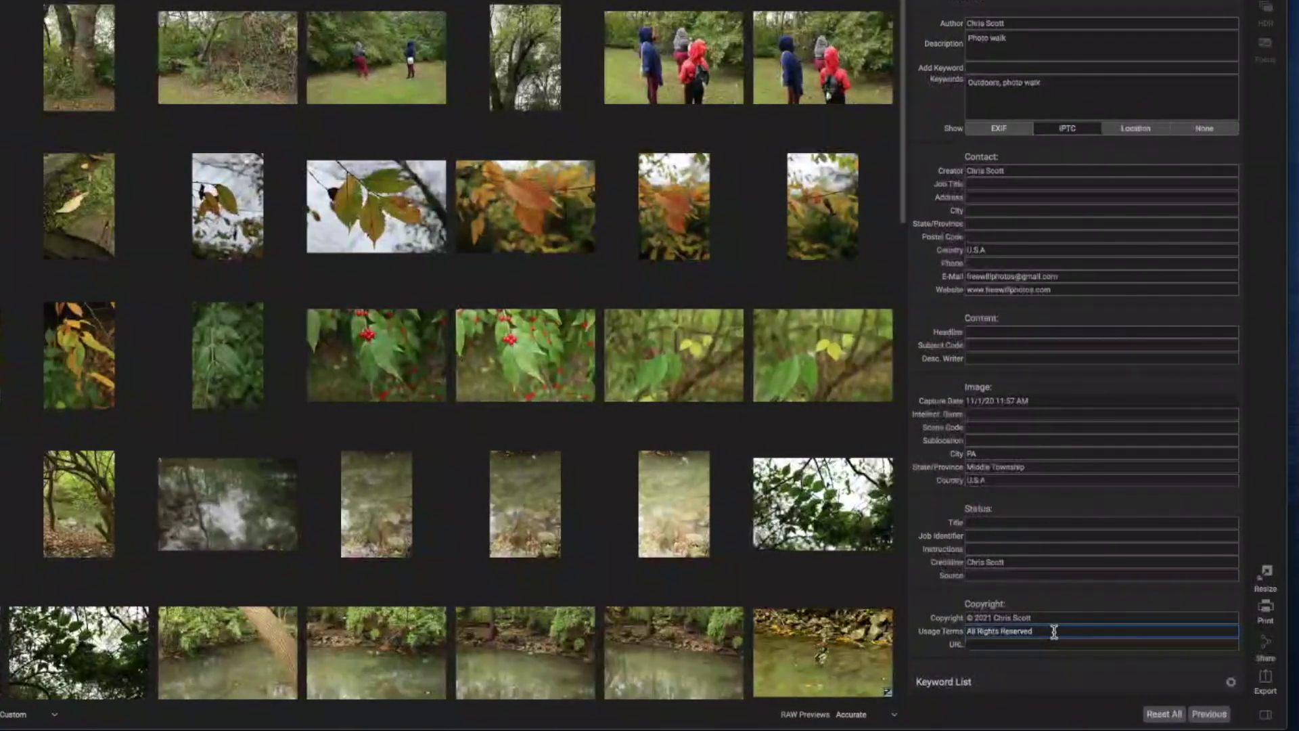
# Copy the website address into the copyright URL field.
pyautogui.click(1052, 641)
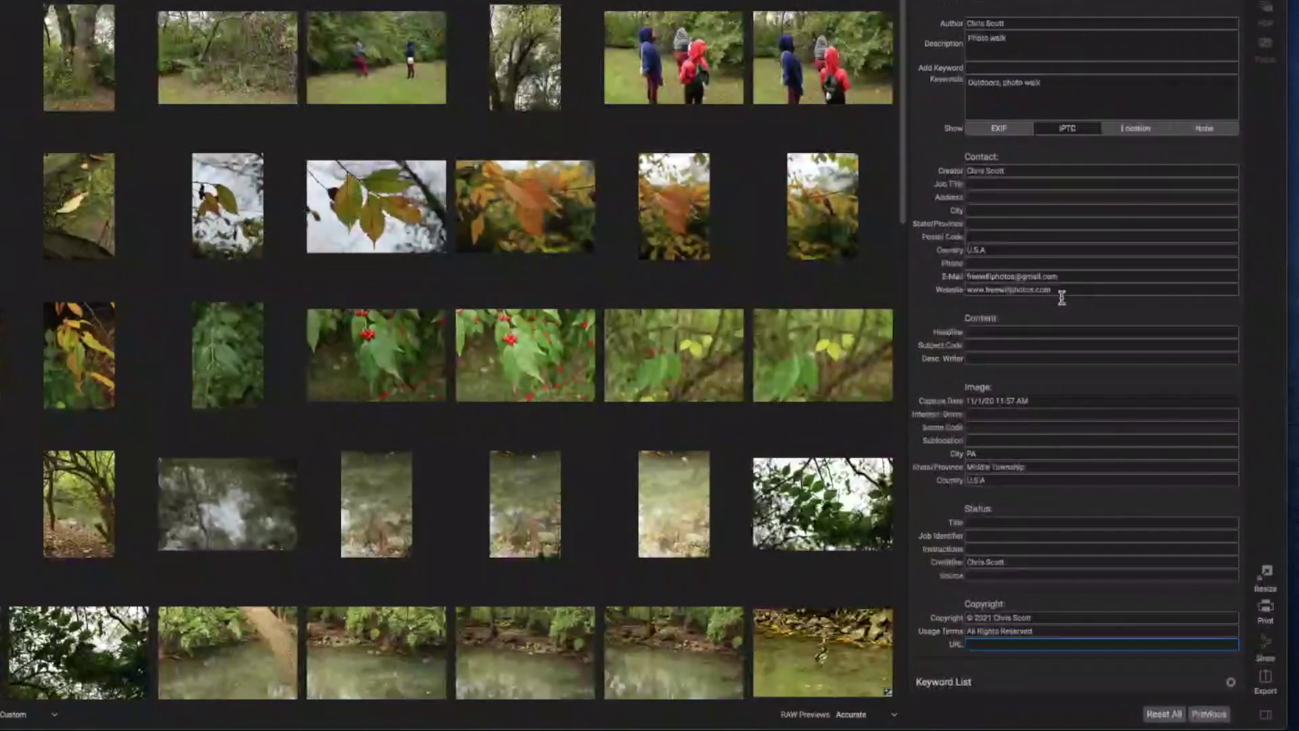
pyautogui.moveTo(1063, 291); pyautogui.dragTo(904, 287)
pyautogui.hotkey('ctrl', 'c')
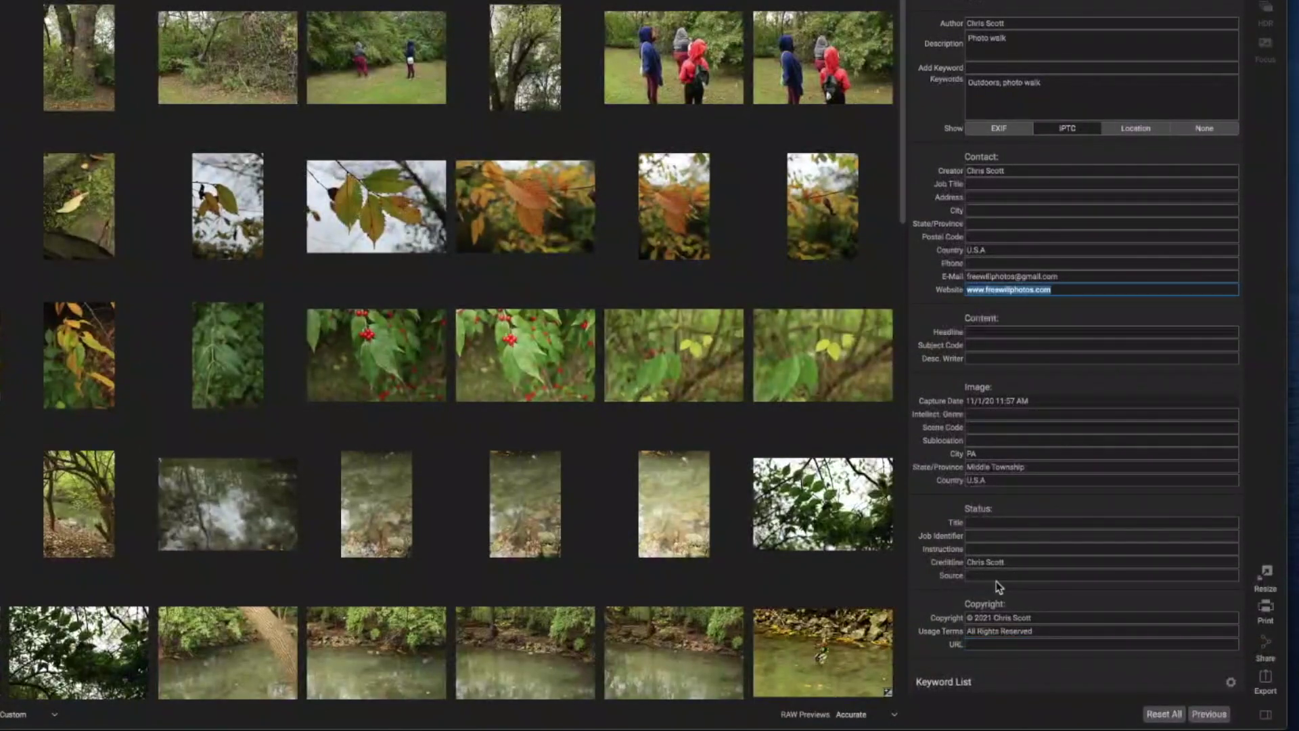
pyautogui.click(980, 645)
pyautogui.hotkey('ctrl', 'v')
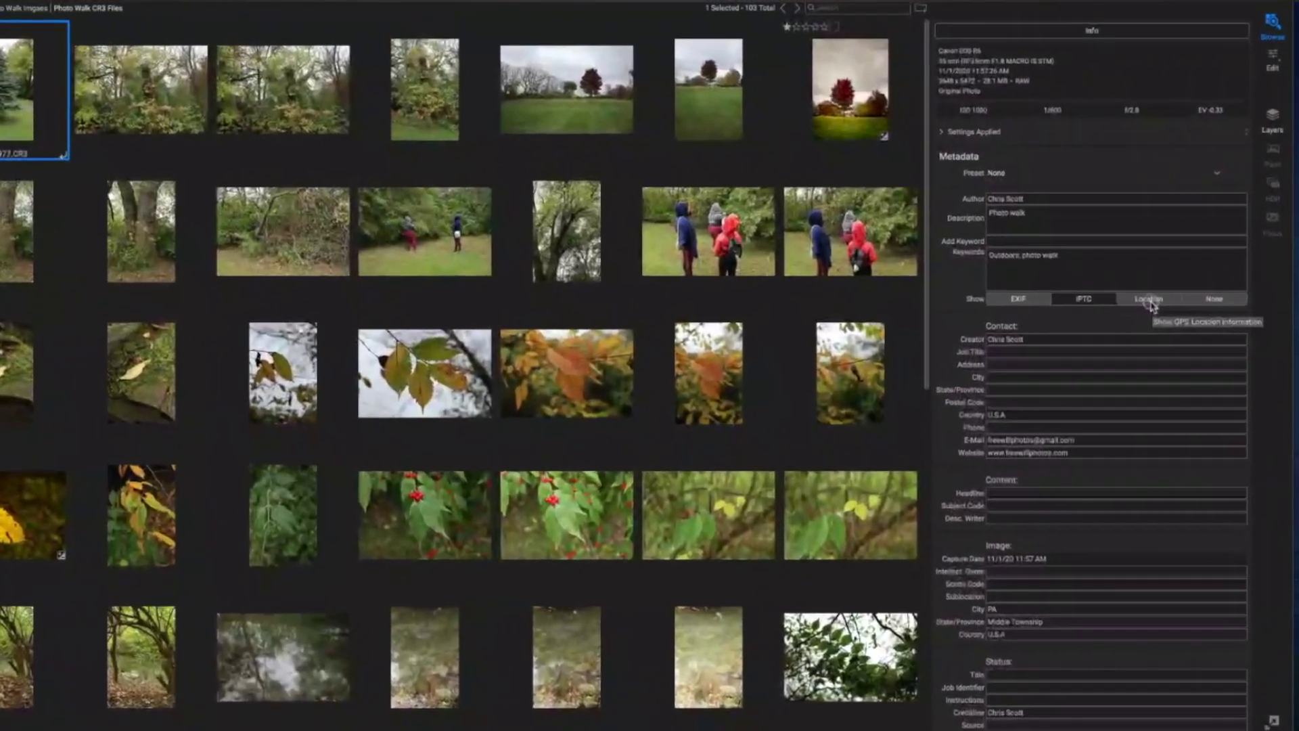
pyautogui.click(1136, 135)
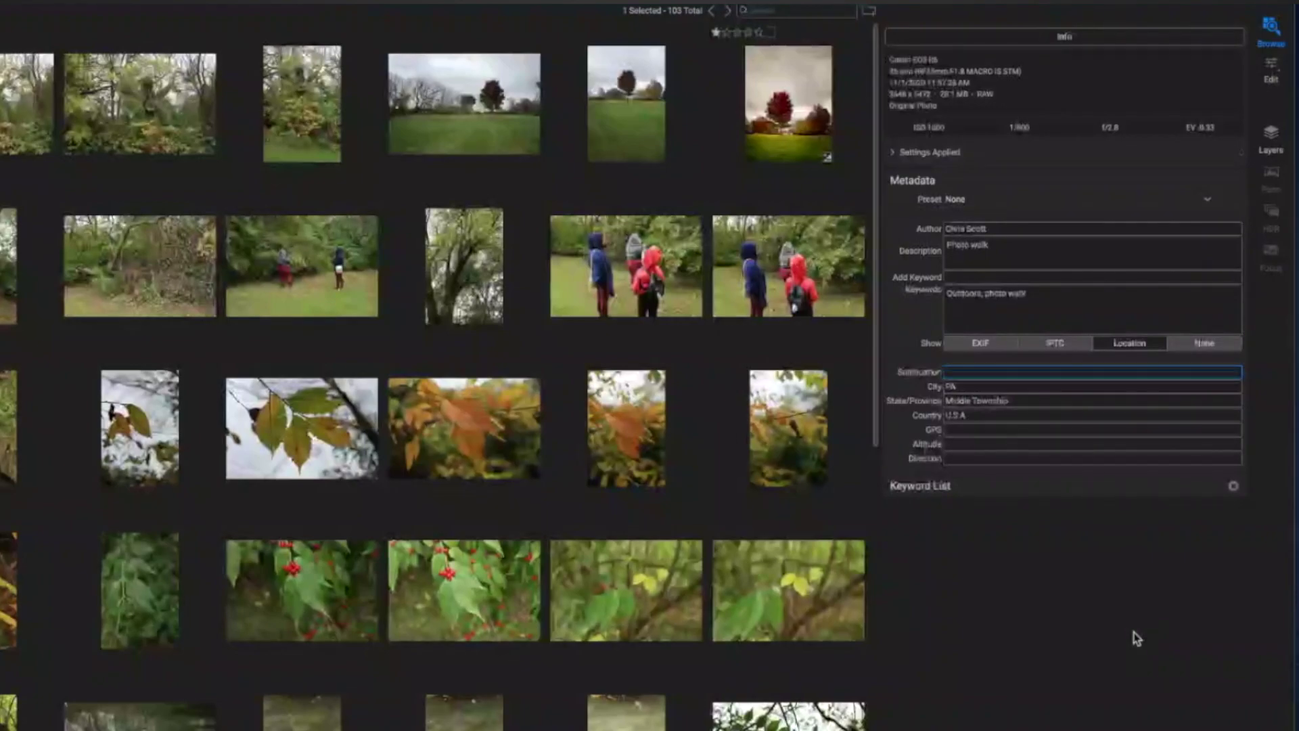
# Finish the sublocation 'Name of Park', check the IPTC and EXIF views, and start a new metadata preset.
pyautogui.write('e of Park')
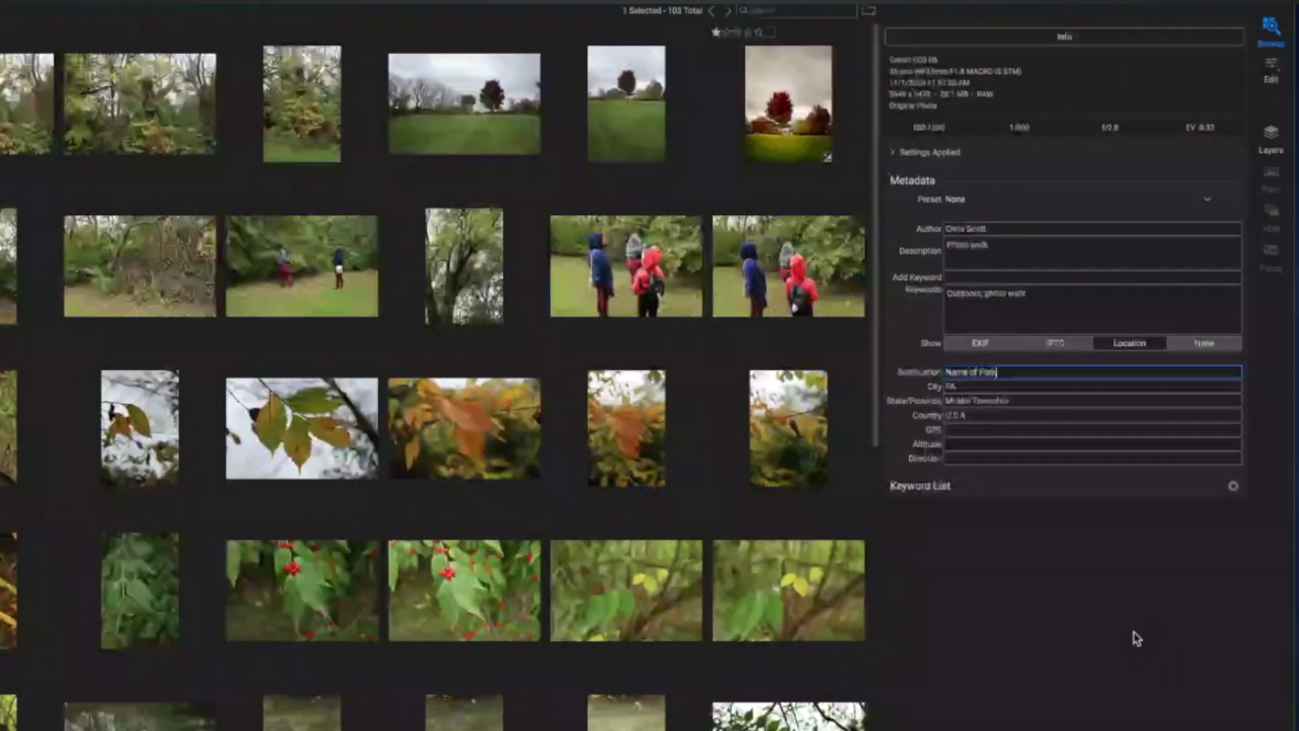
pyautogui.moveTo(793, 615)
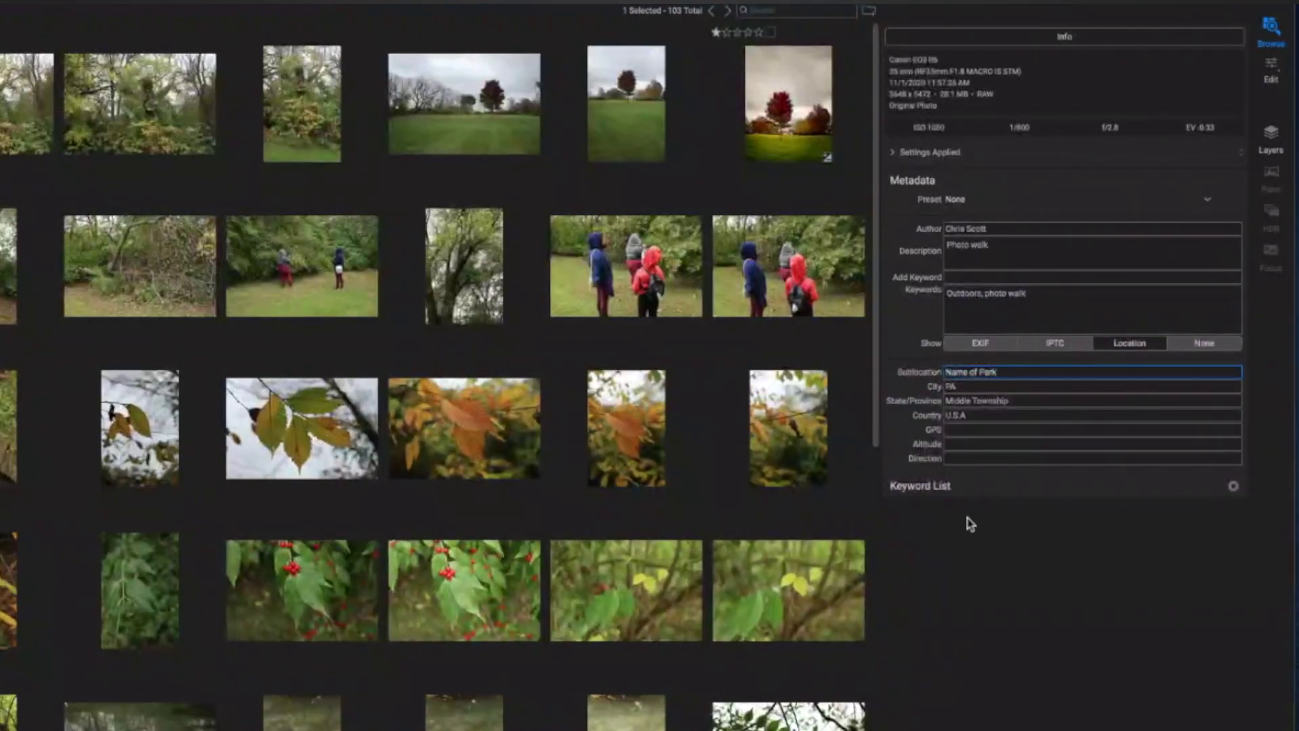
pyautogui.click(1071, 348)
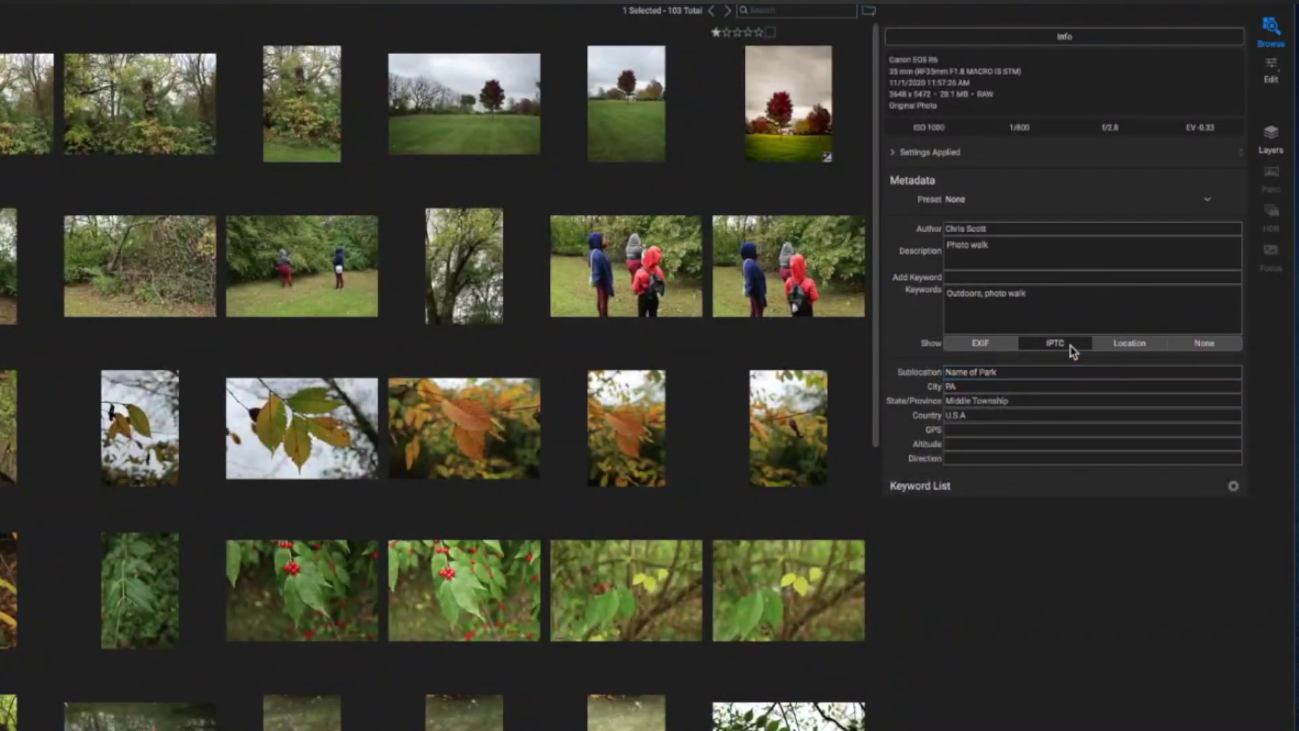
pyautogui.click(979, 343)
pyautogui.click(1129, 345)
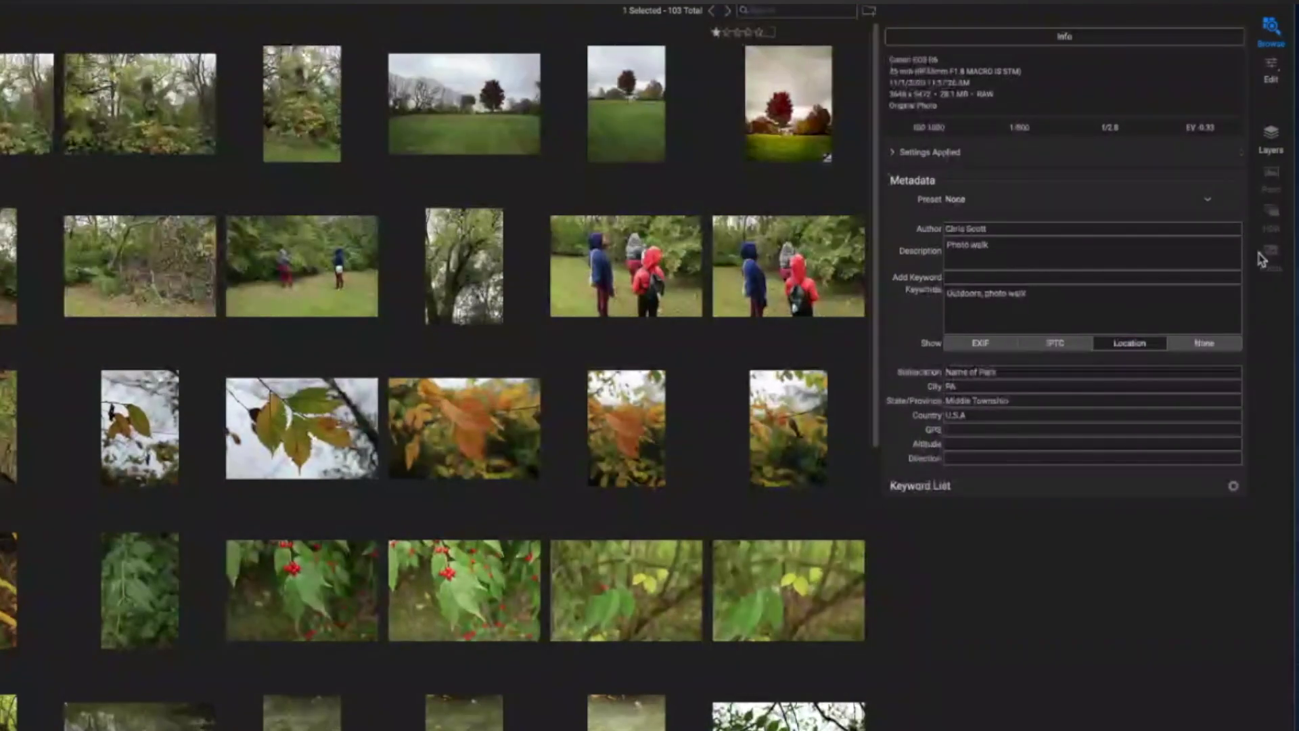
pyautogui.click(1208, 201)
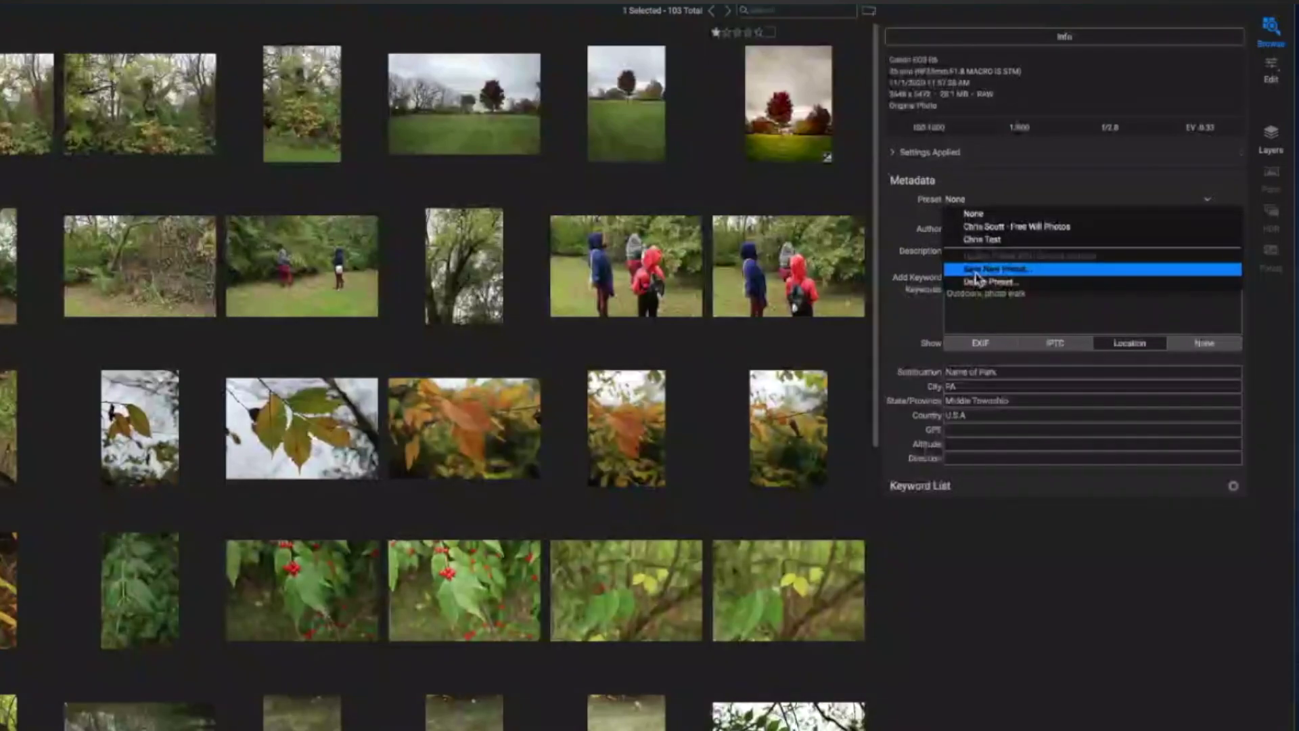
pyautogui.click(1019, 270)
# Exclude Keywords, Descriptions, Ratings & Labels, GPS and User Comment from the new preset.
pyautogui.moveTo(497, 347); pyautogui.dragTo(758, 157)
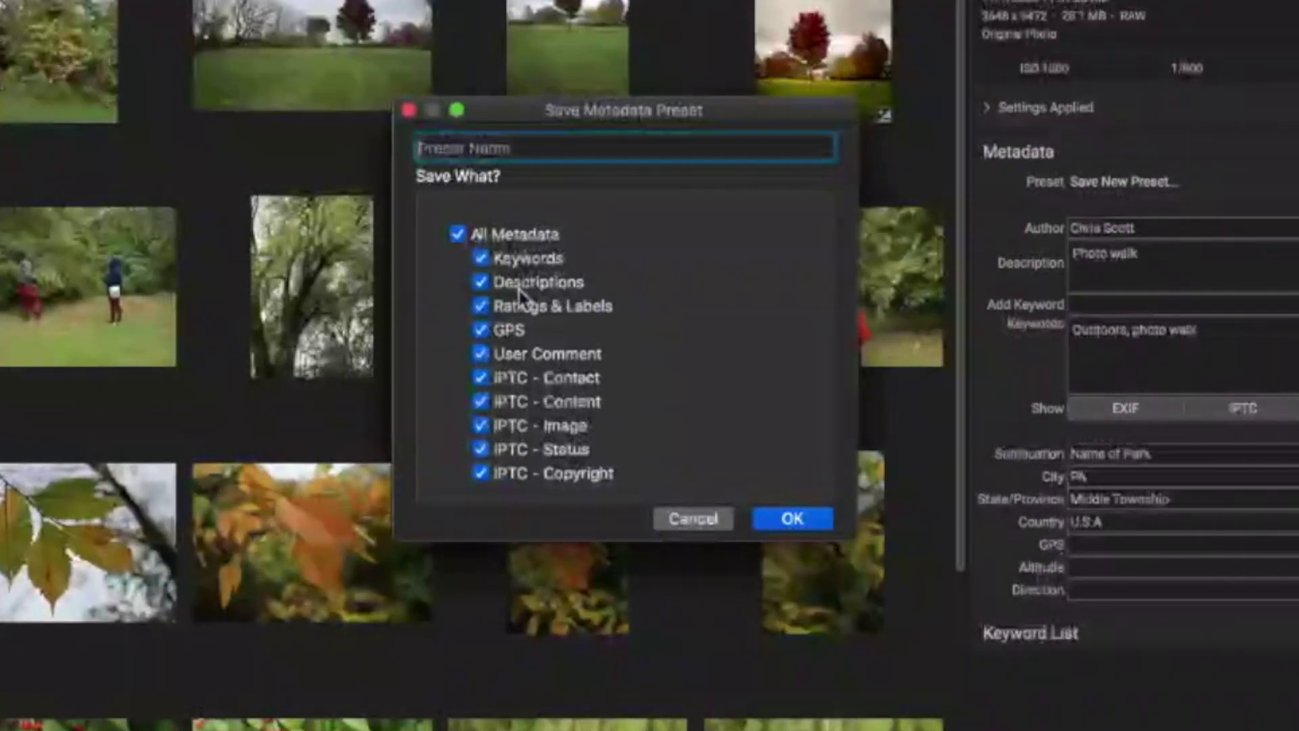
pyautogui.click(481, 258)
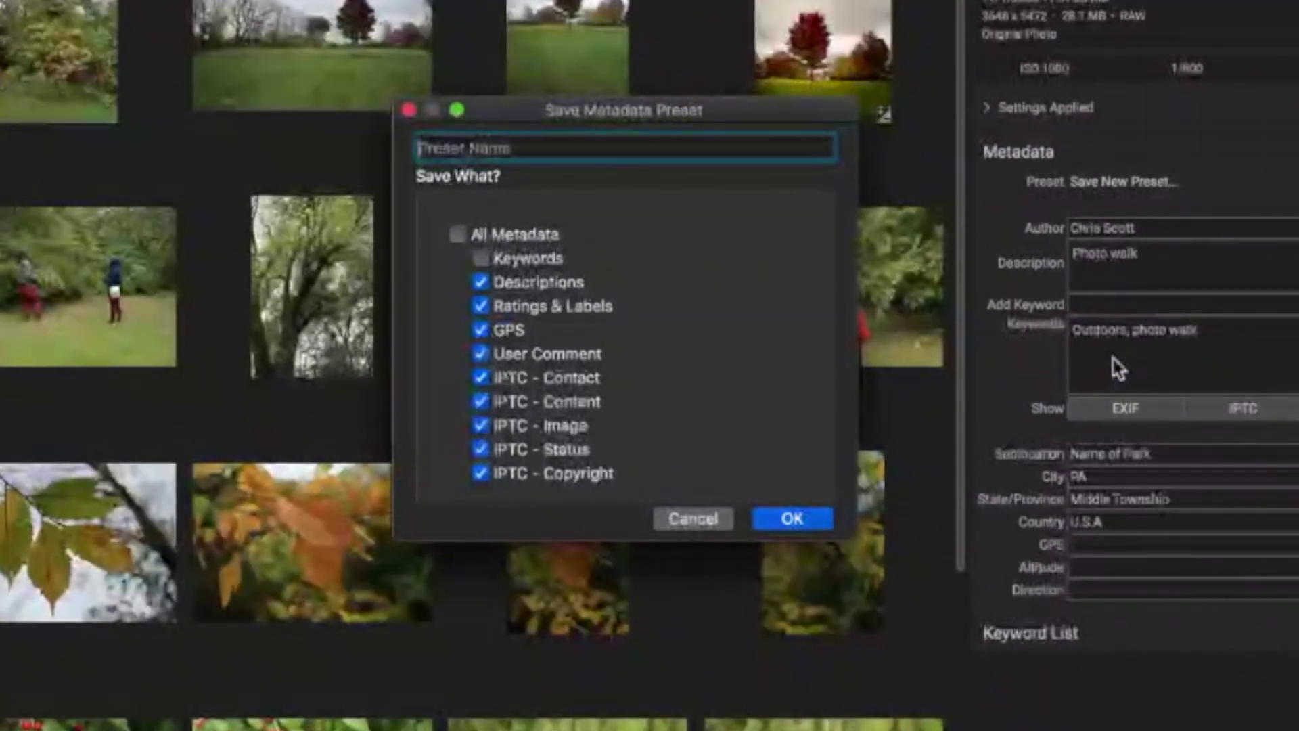
pyautogui.click(480, 283)
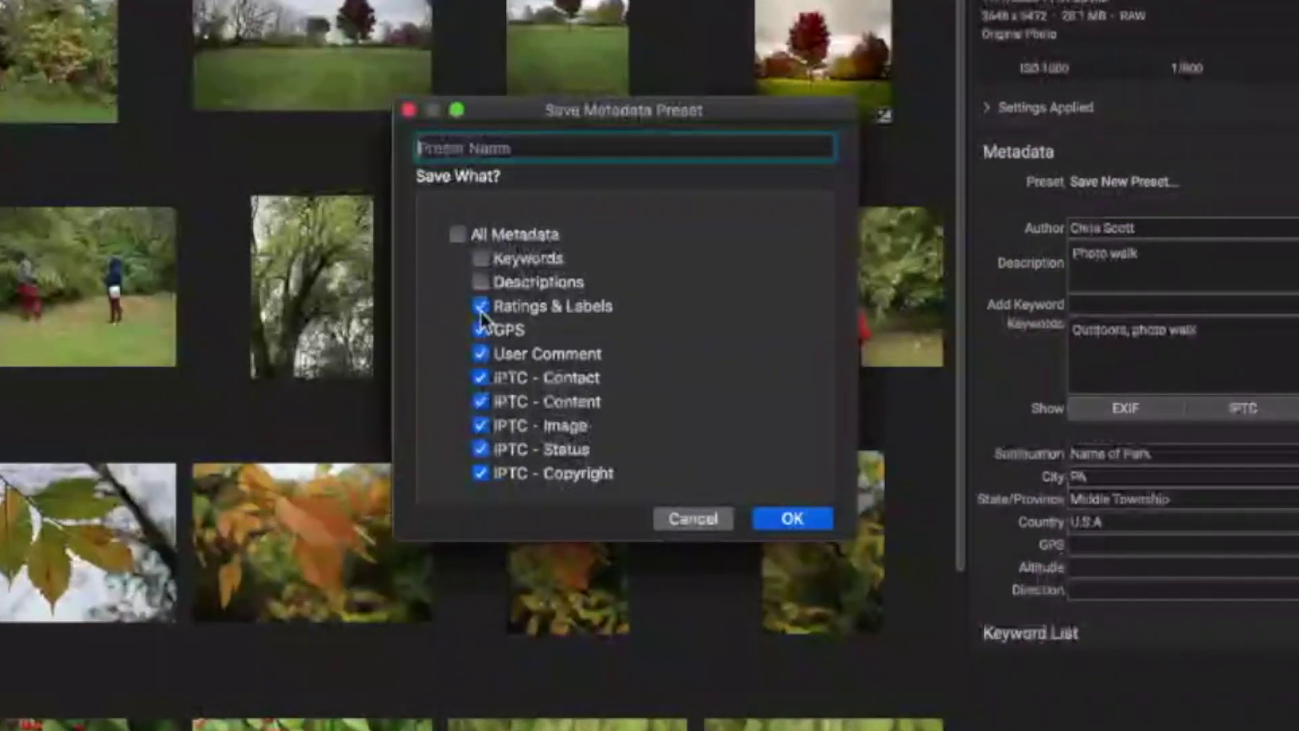
pyautogui.click(481, 308)
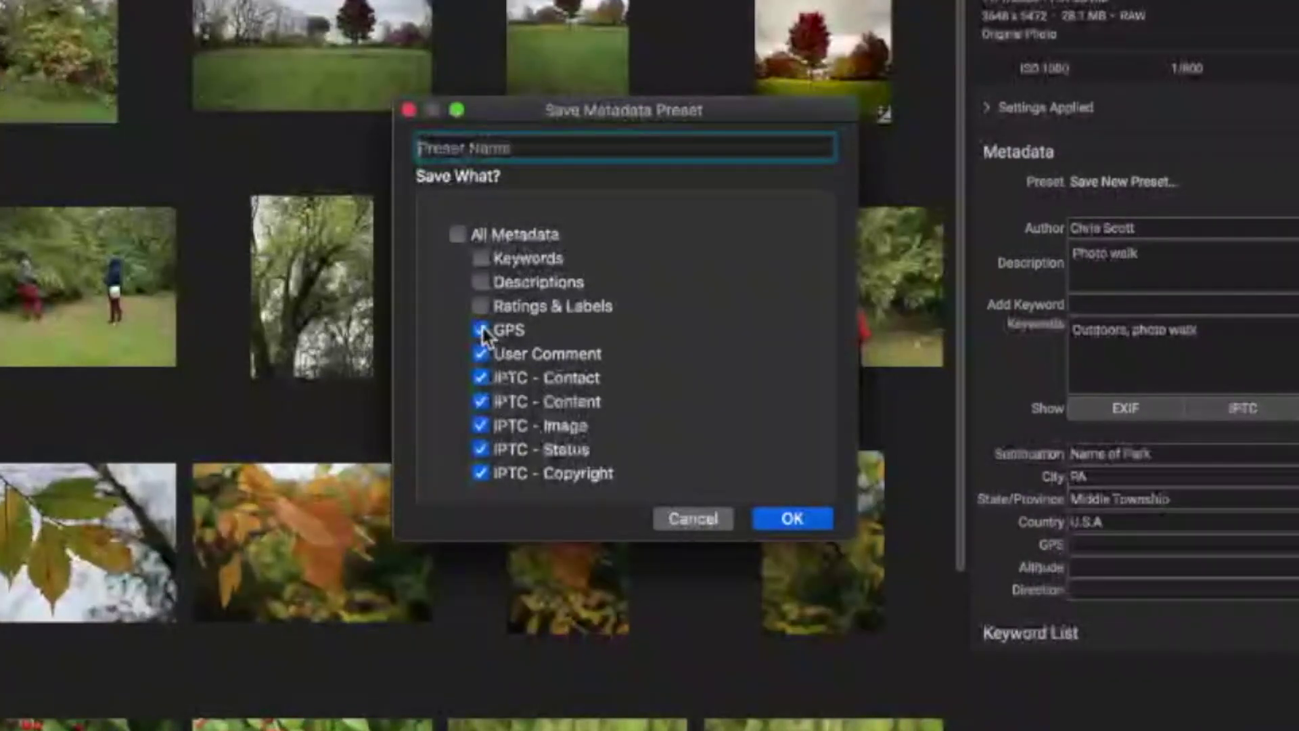
pyautogui.click(480, 330)
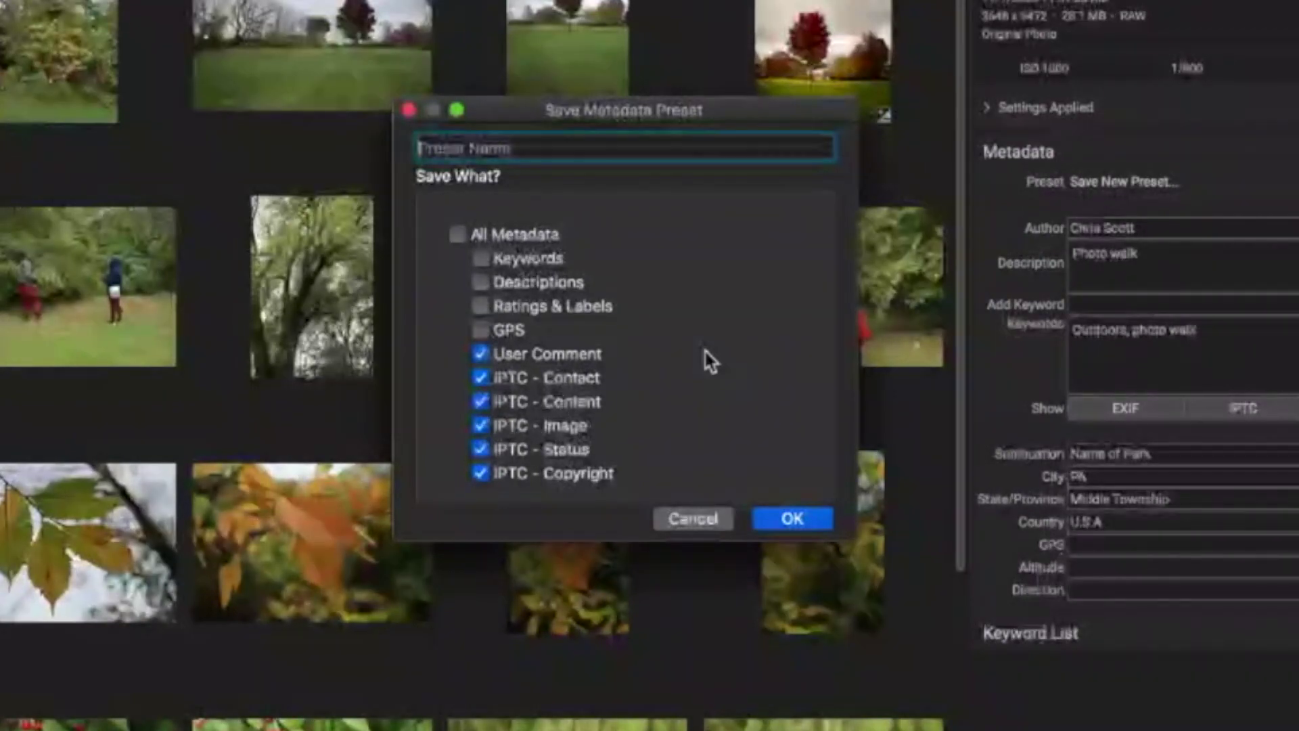
pyautogui.click(482, 355)
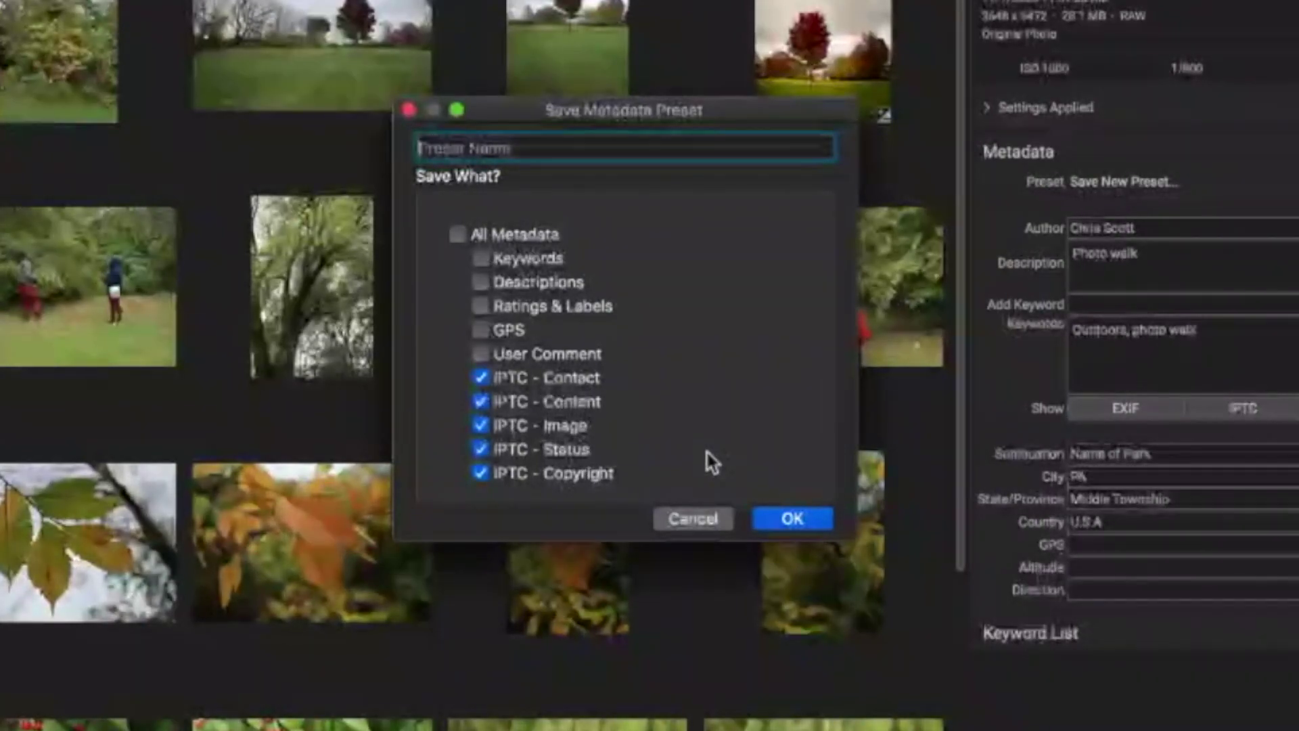
# Name the preset 'Test 2' and save it.
pyautogui.click(789, 520)
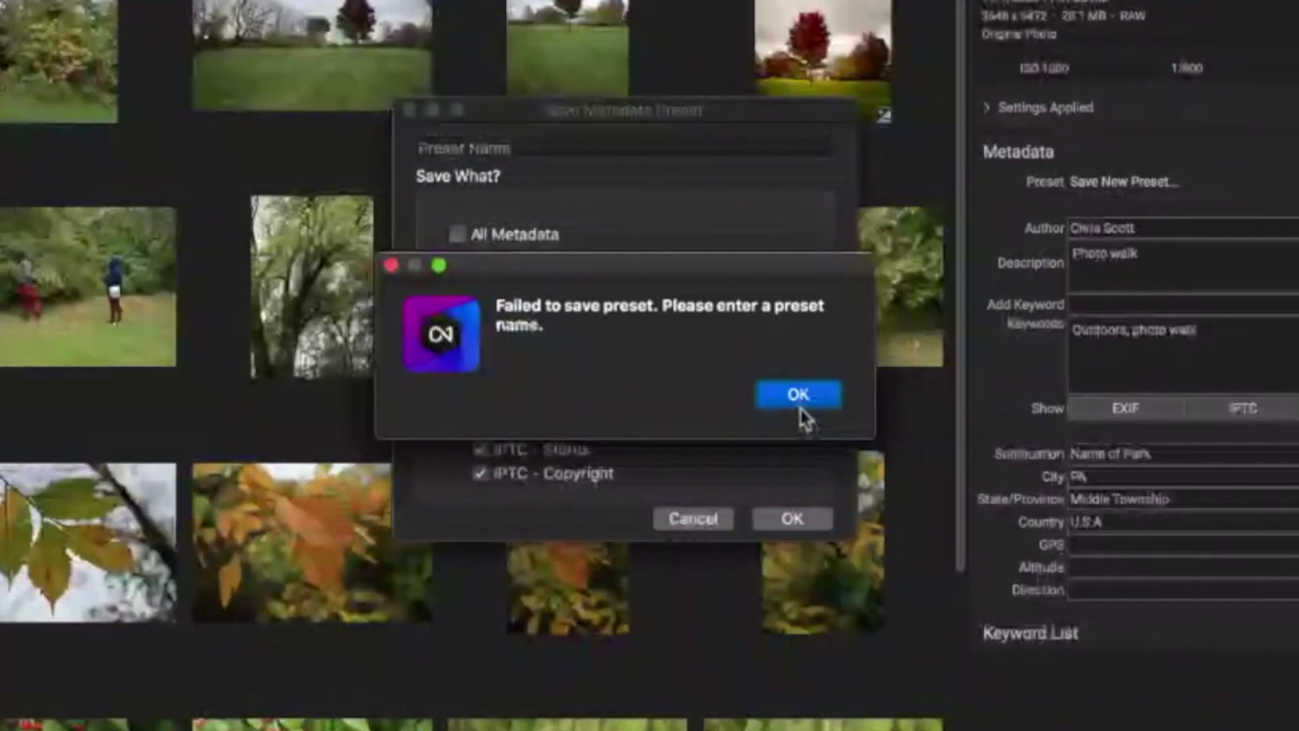
pyautogui.click(800, 399)
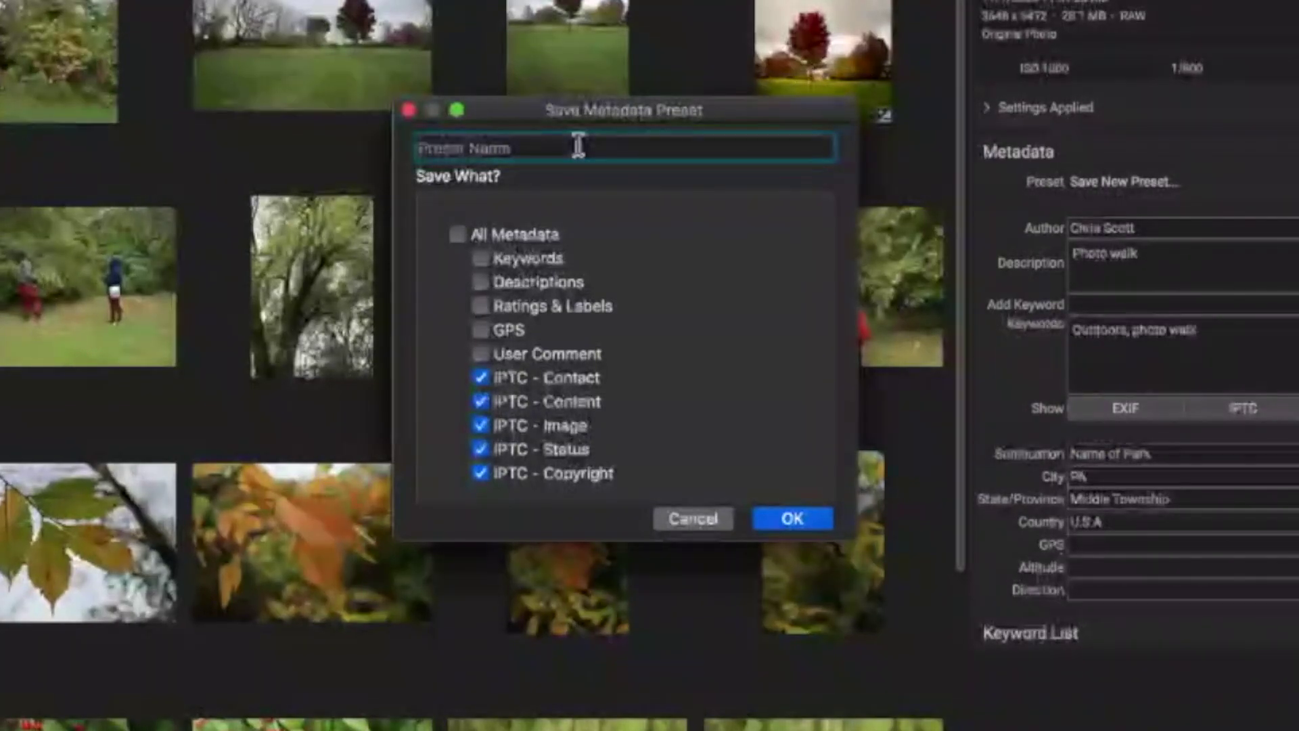
pyautogui.write('Test')
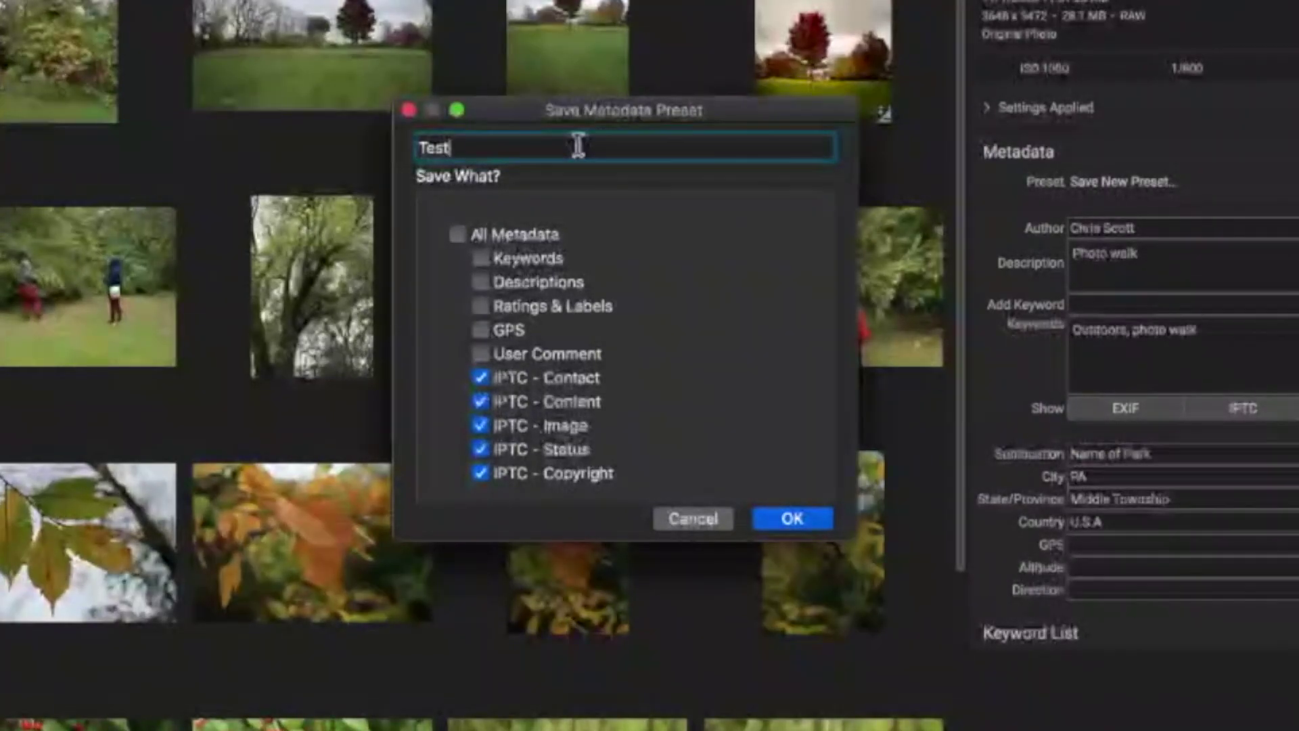
pyautogui.write(' 2')
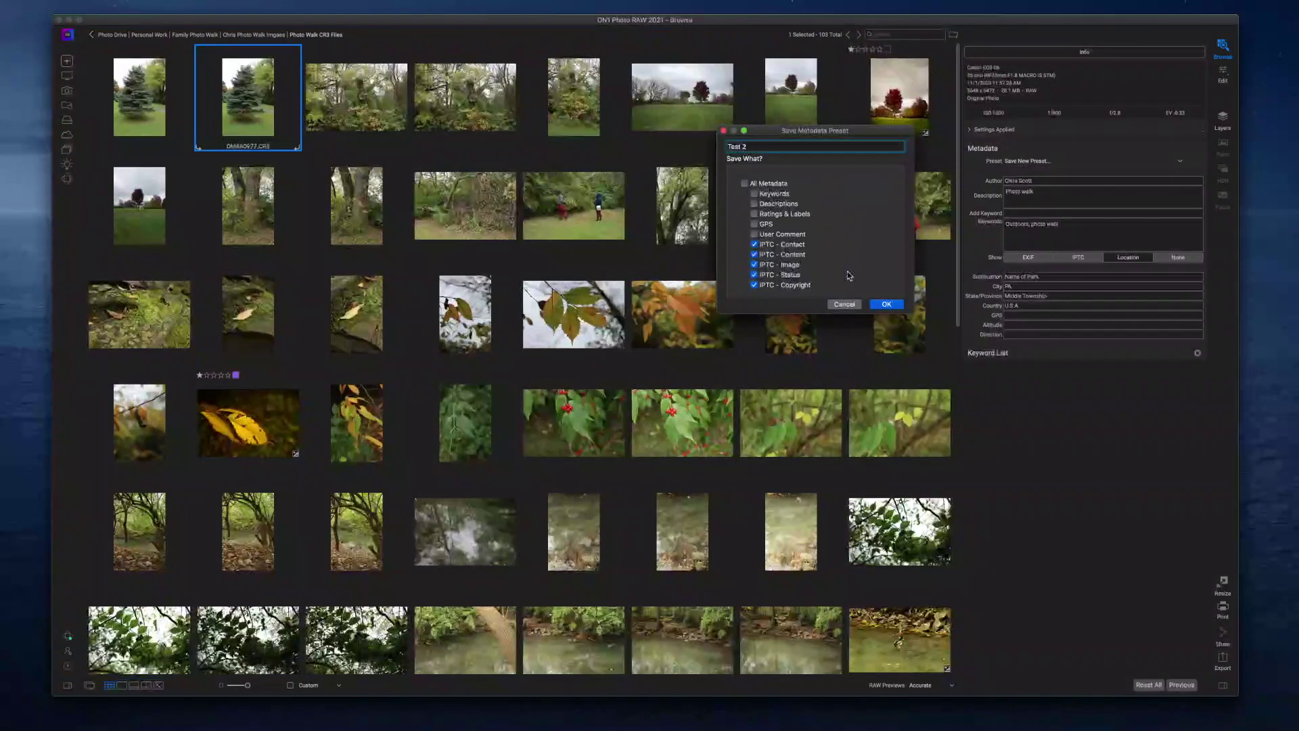
pyautogui.click(886, 305)
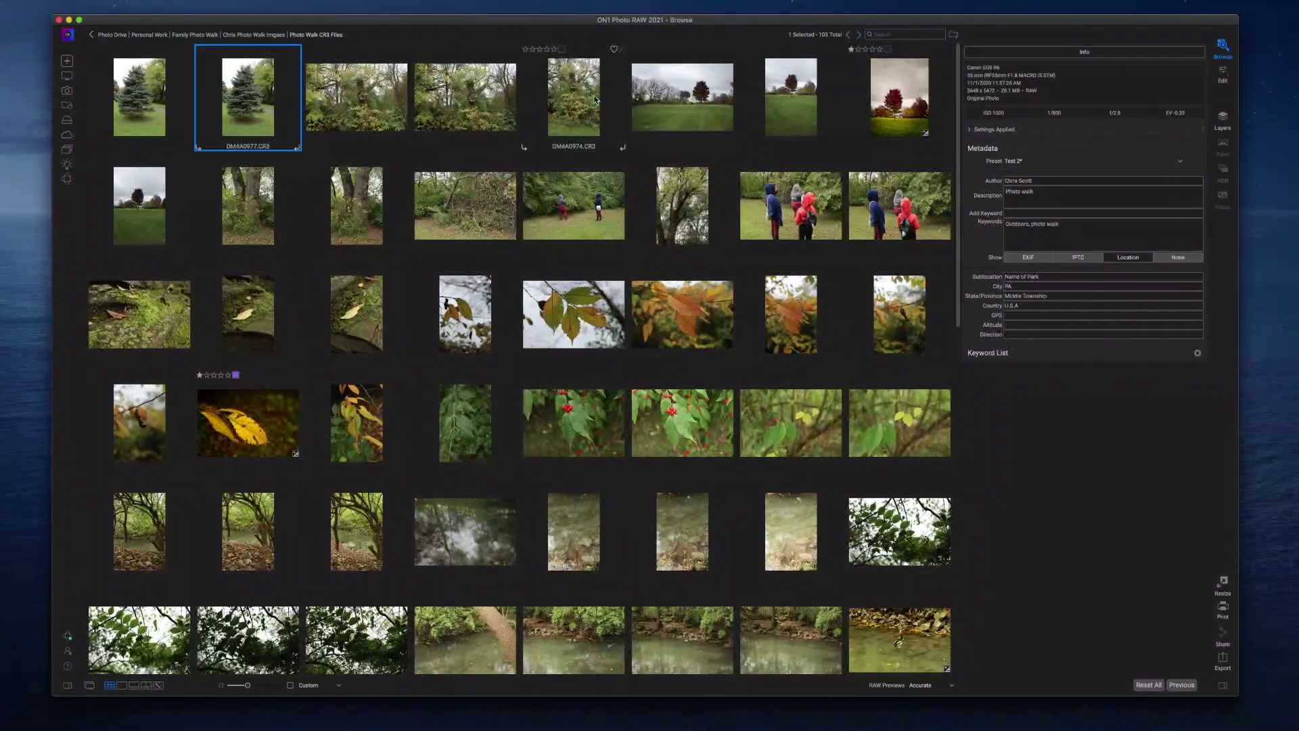
# Apply the Test 2 preset to another photo and review its IPTC contact fields.
pyautogui.click(664, 110)
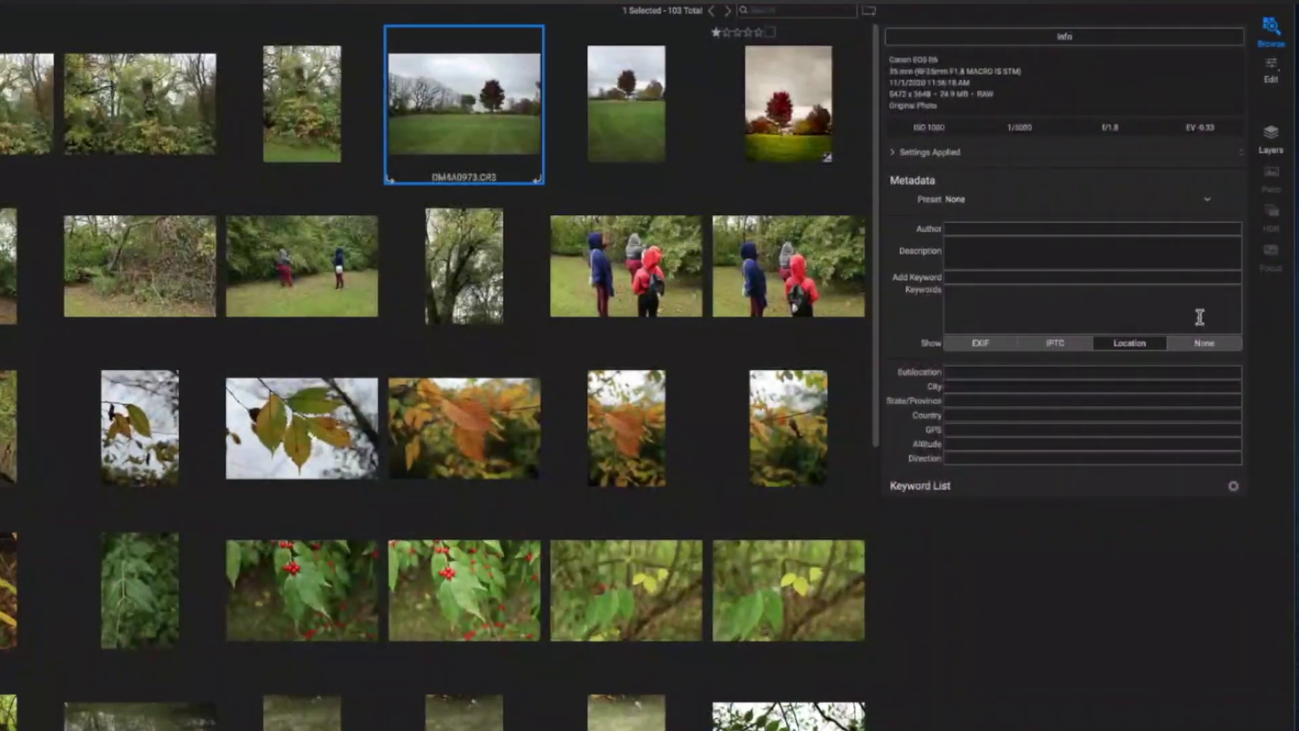
pyautogui.click(1209, 208)
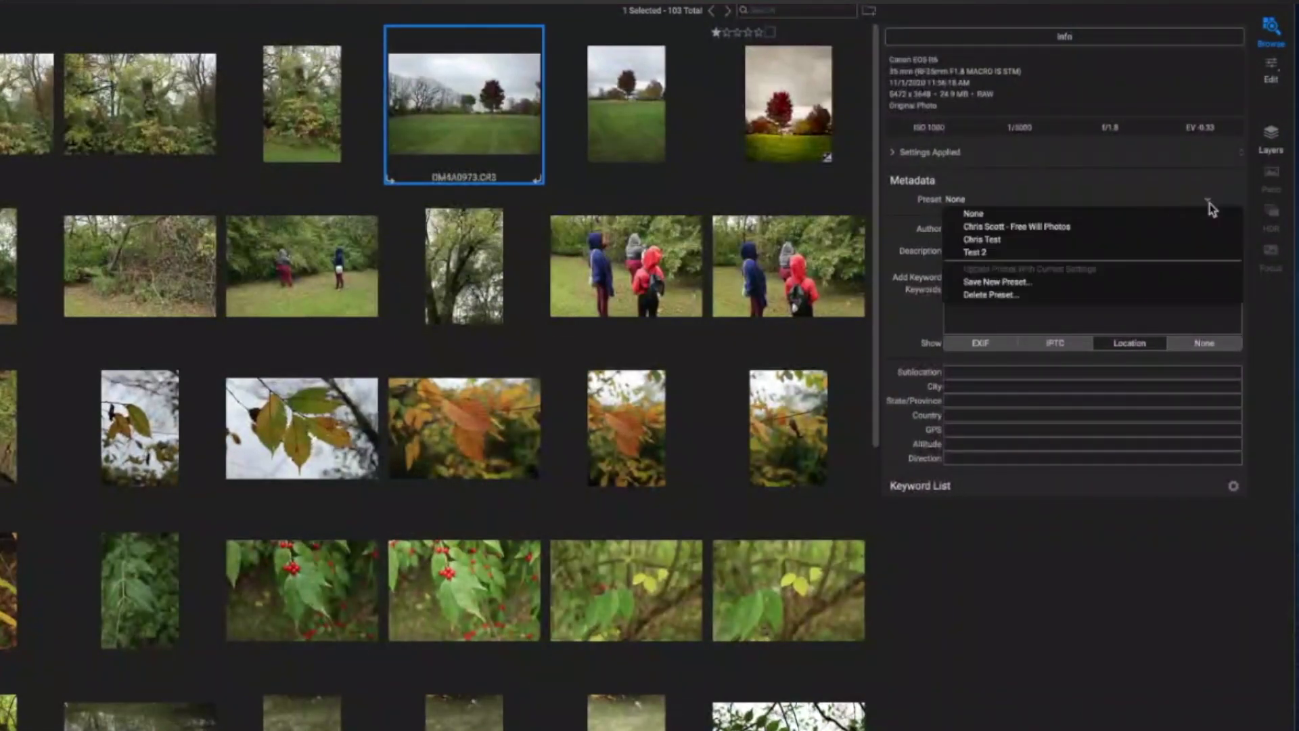
pyautogui.click(1004, 255)
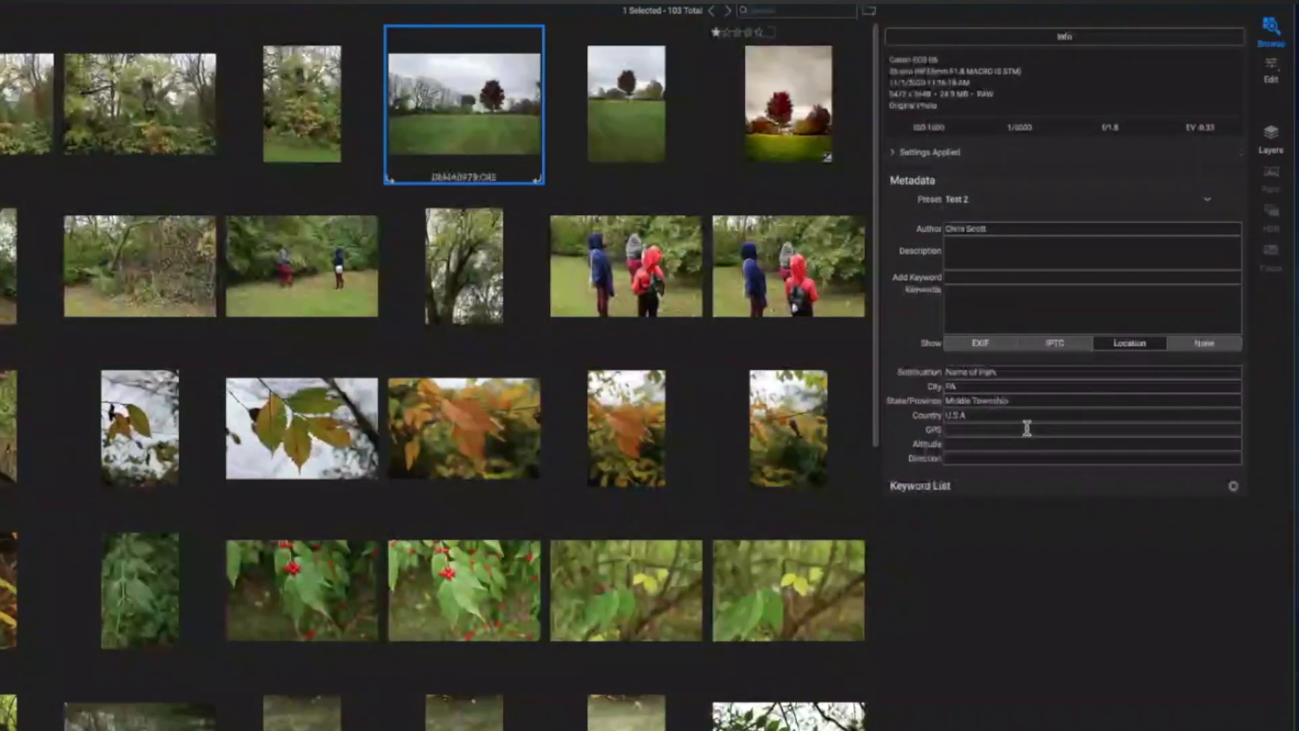
pyautogui.click(1073, 345)
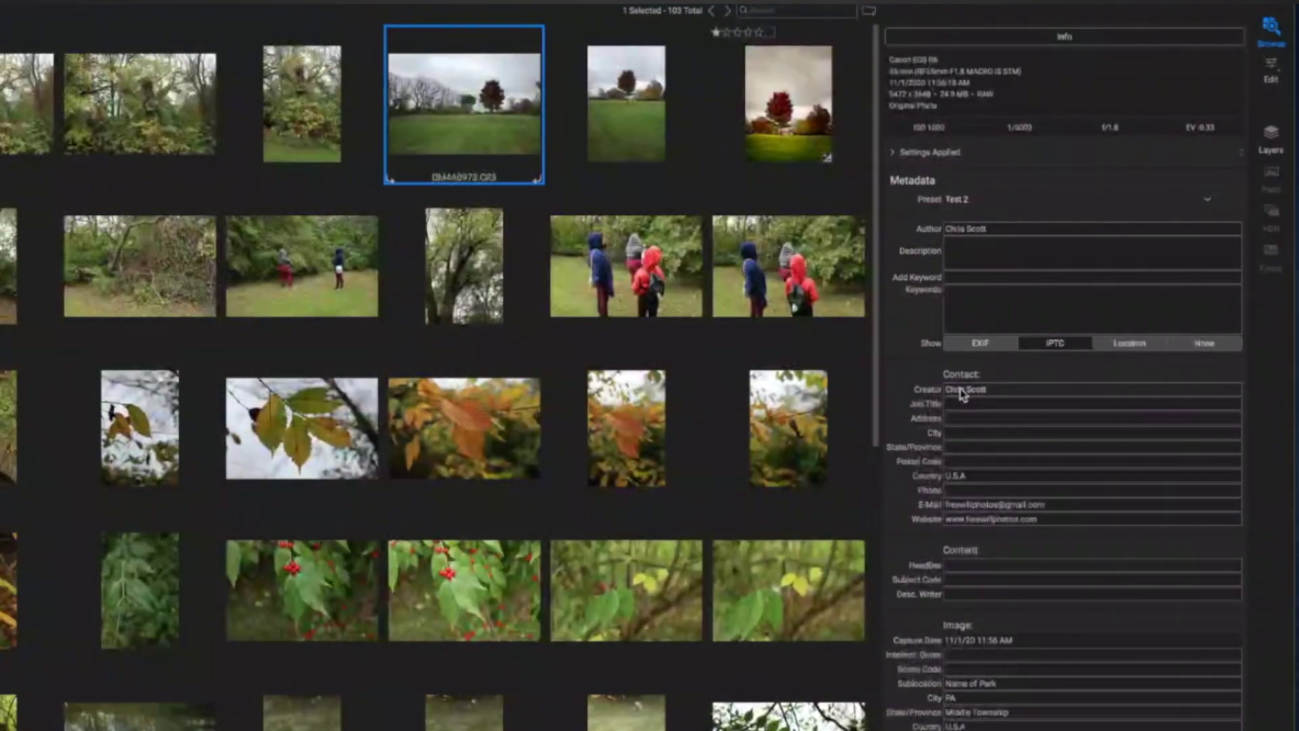